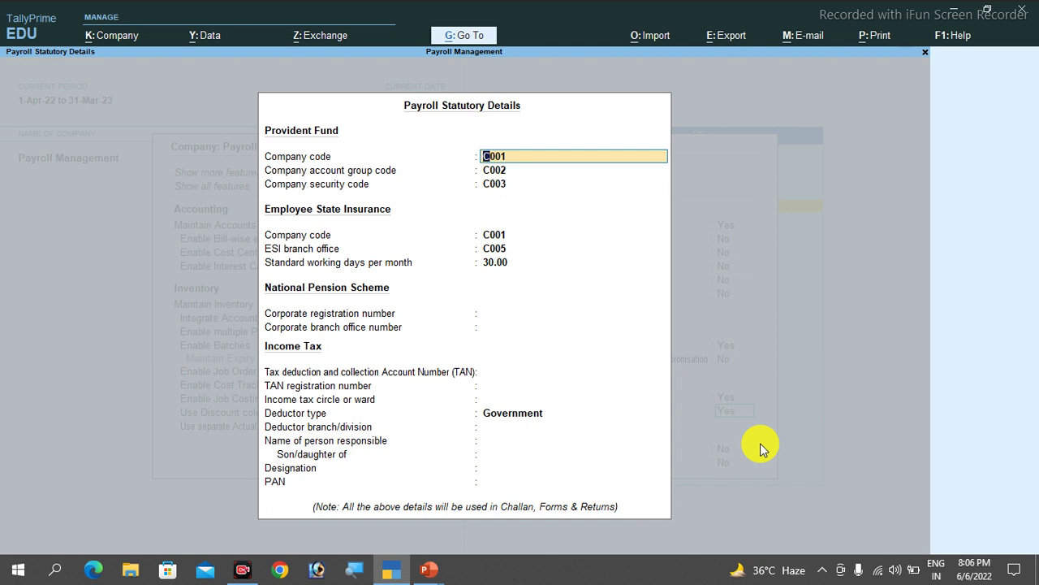
# - Keep the existing provident fund and ESI entries in Payroll Statutory Details and save the company features
pyautogui.press('Return')
pyautogui.press('Return')
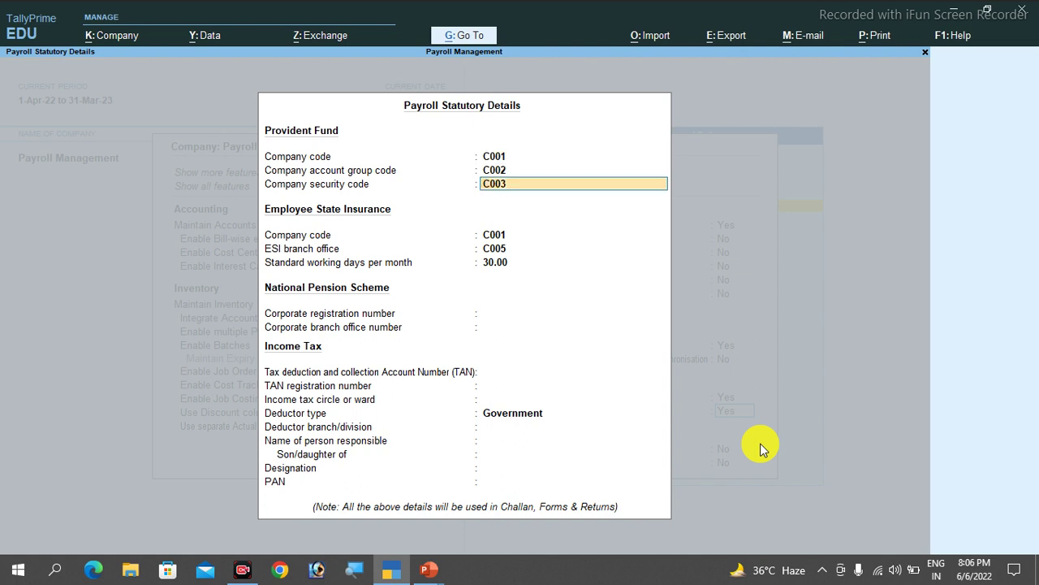
pyautogui.press('Return')
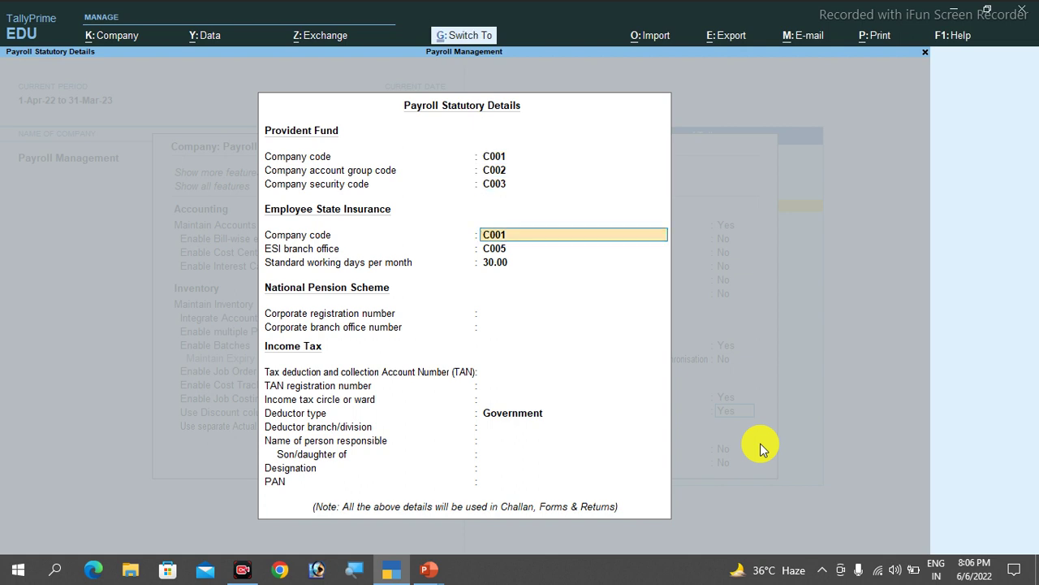
pyautogui.hotkey('ctrl', 'a')
pyautogui.hotkey('ctrl', 'a')
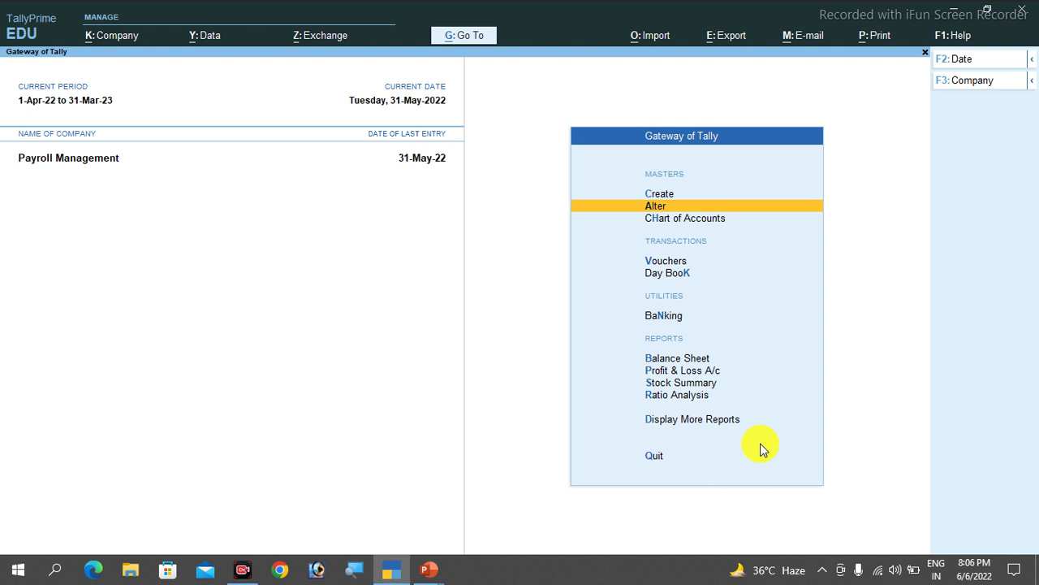
# - Start creating a new Pay Heads master under Payroll Masters
pyautogui.press('Up')
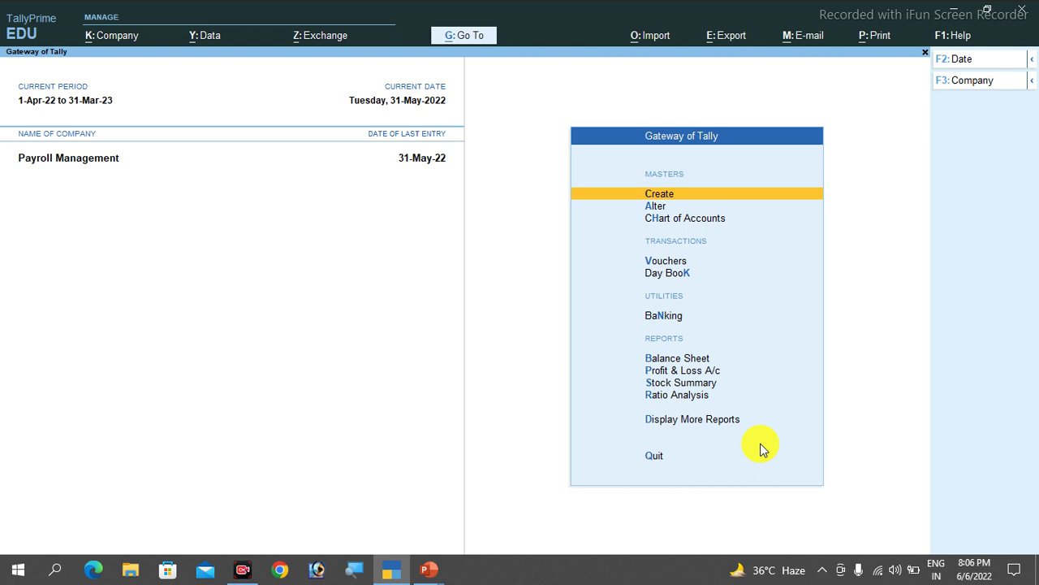
pyautogui.press('Return')
pyautogui.press('Down')
pyautogui.press('Down')
pyautogui.press('Down')
pyautogui.press('Down')
pyautogui.press('Down')
pyautogui.press('Down')
pyautogui.press('Down')
pyautogui.press('Down')
pyautogui.press('Down')
pyautogui.press('Down')
pyautogui.press('Down')
pyautogui.press('Down')
pyautogui.press('Down')
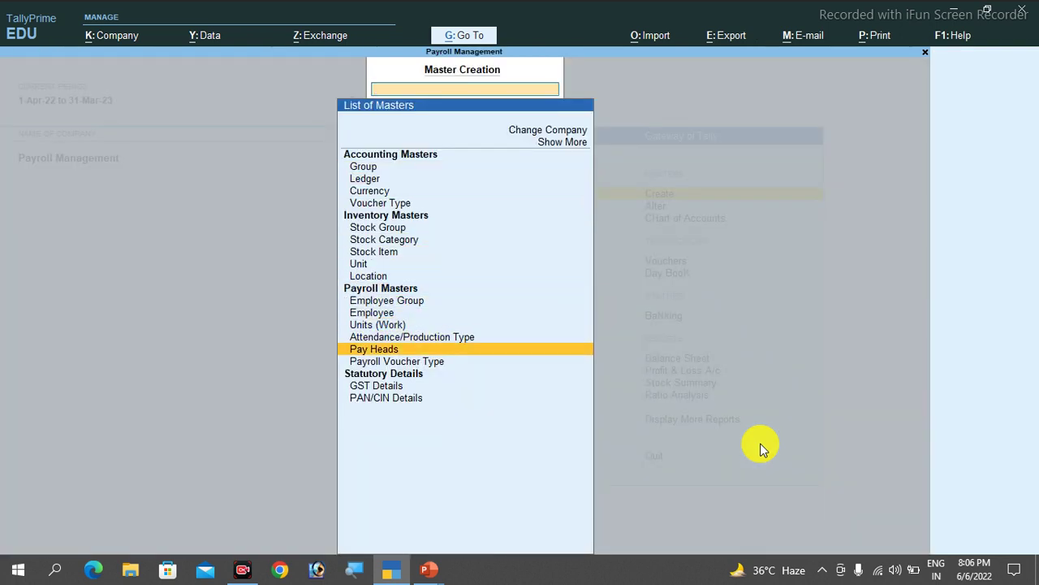
pyautogui.press('Return')
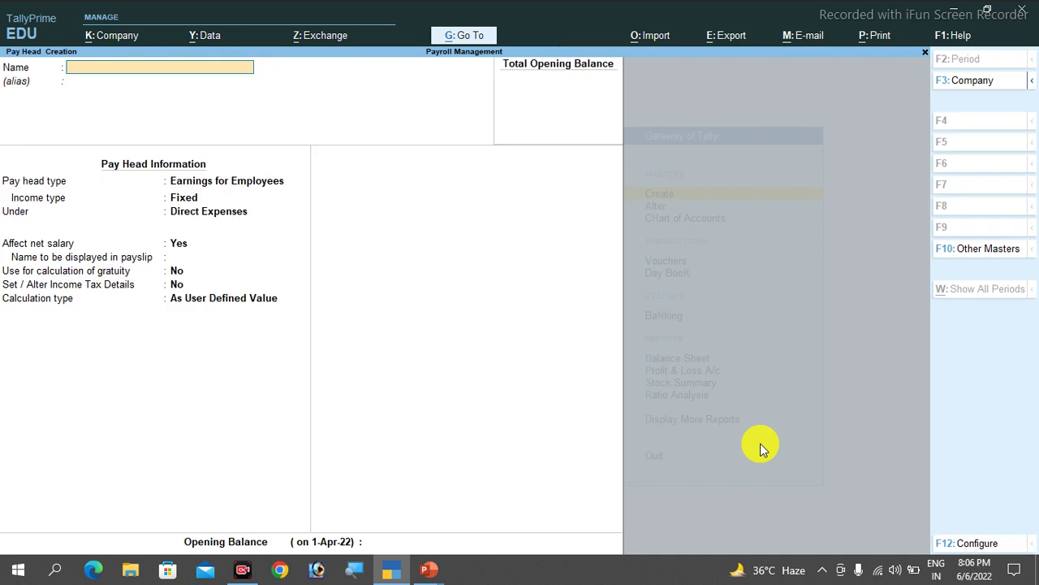
pyautogui.write('Contribution')
pyautogui.press('Home')
pyautogui.write('E,Ployee')
pyautogui.press('BackSpace')
pyautogui.press('BackSpace')
pyautogui.press('BackSpace')
pyautogui.press('BackSpace')
pyautogui.press('BackSpace')
pyautogui.press('BackSpace')
pyautogui.press('BackSpace')
pyautogui.write('mployee Contribution ')
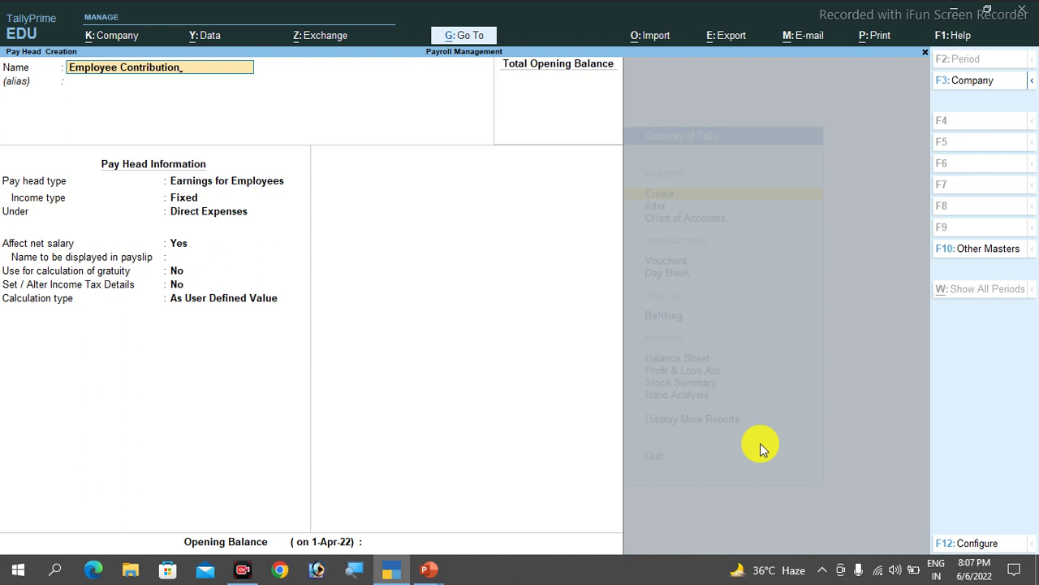
pyautogui.write('ESI@0.75%')
pyautogui.press('Return')
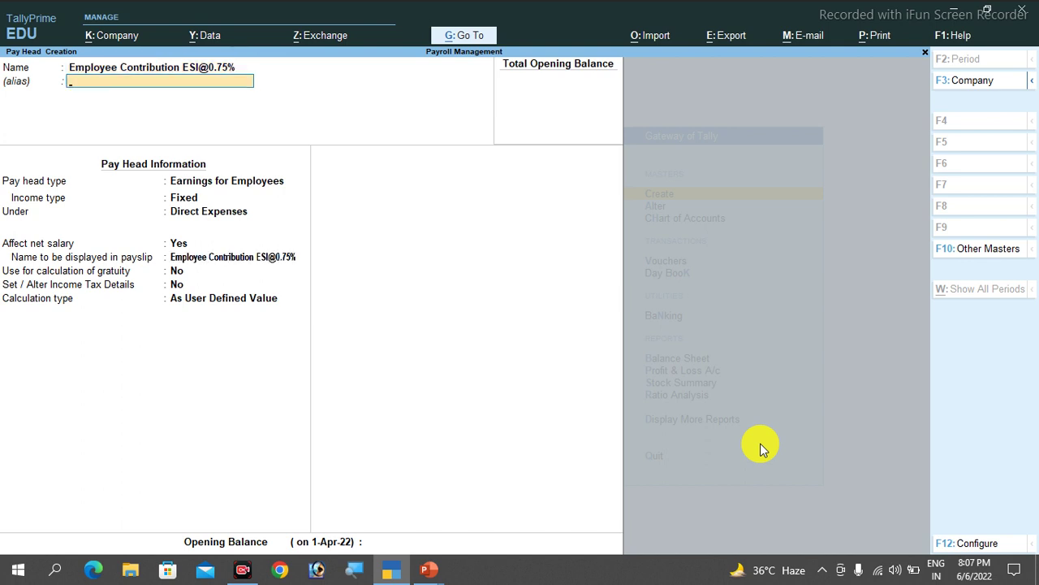
pyautogui.press('Return')
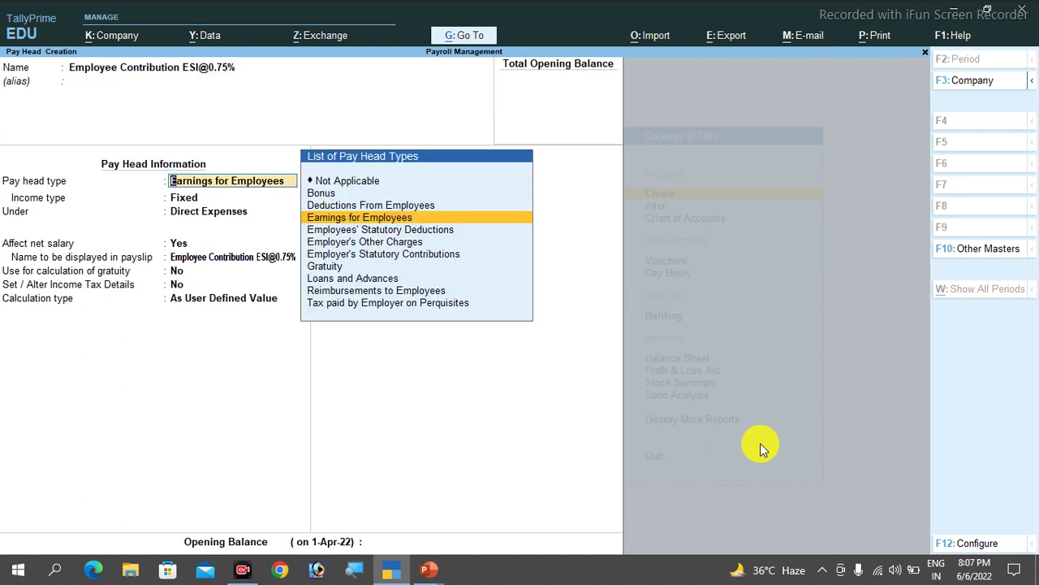
# - Set the pay head type to Employees' Statutory Deductions and the statutory pay type to Employee State Insurance
pyautogui.press('Down')
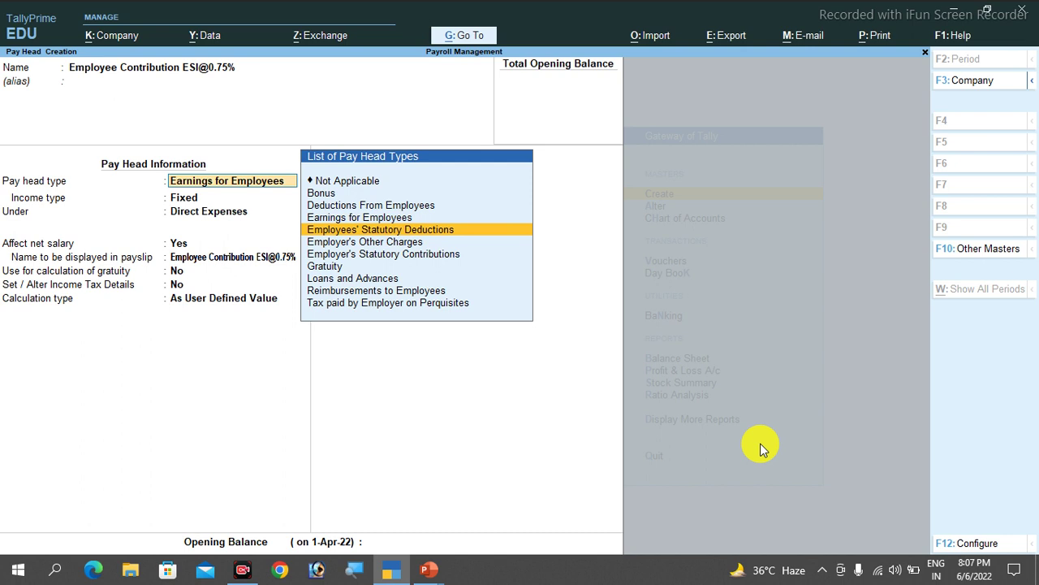
pyautogui.press('Return')
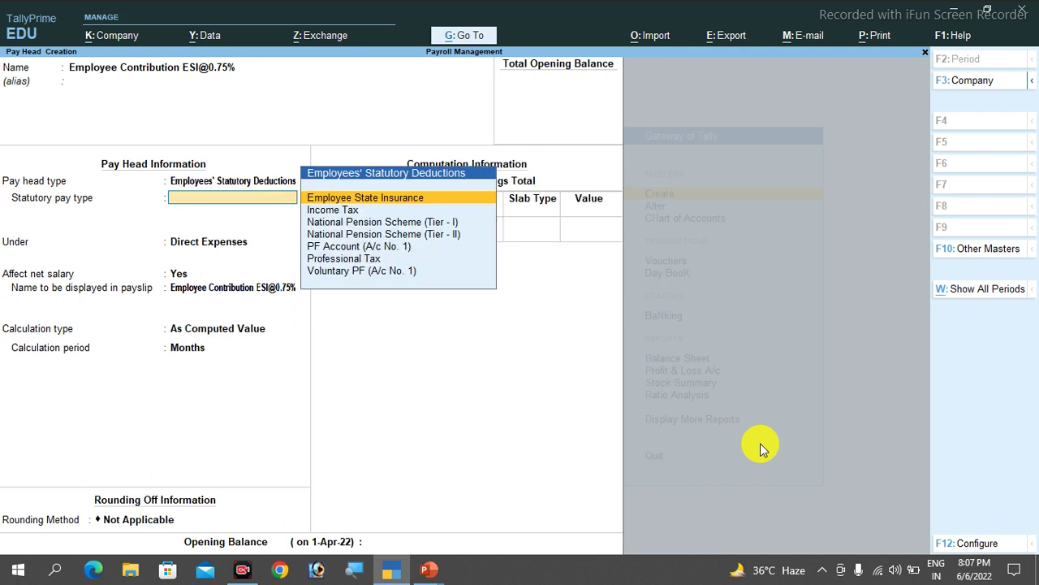
pyautogui.press('Down')
pyautogui.press('Down')
pyautogui.press('Down')
pyautogui.press('Down')
pyautogui.press('Down')
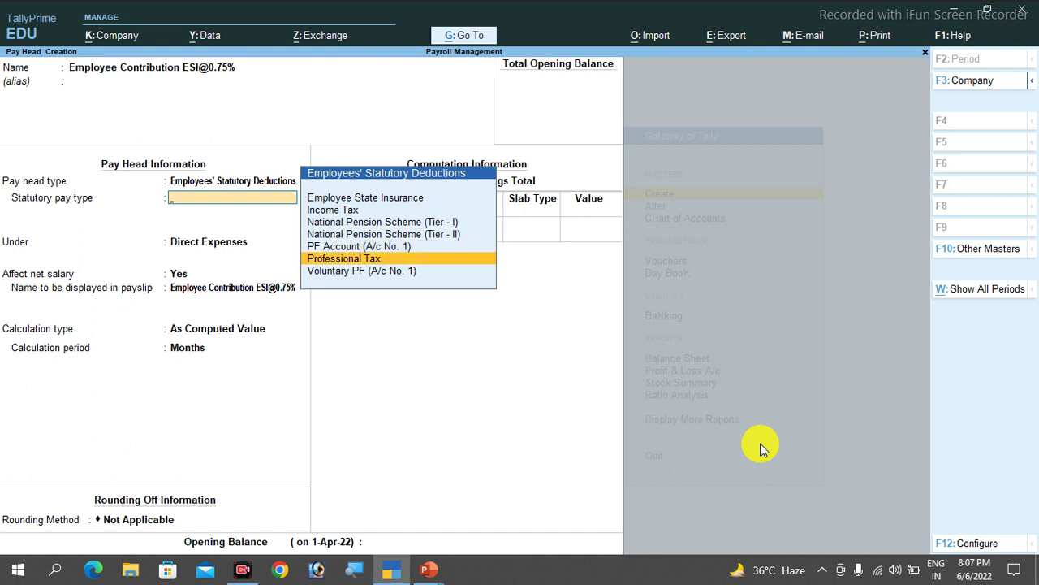
pyautogui.press('Up')
pyautogui.press('Up')
pyautogui.press('Up')
pyautogui.press('Up')
pyautogui.press('Up')
pyautogui.press('Up')
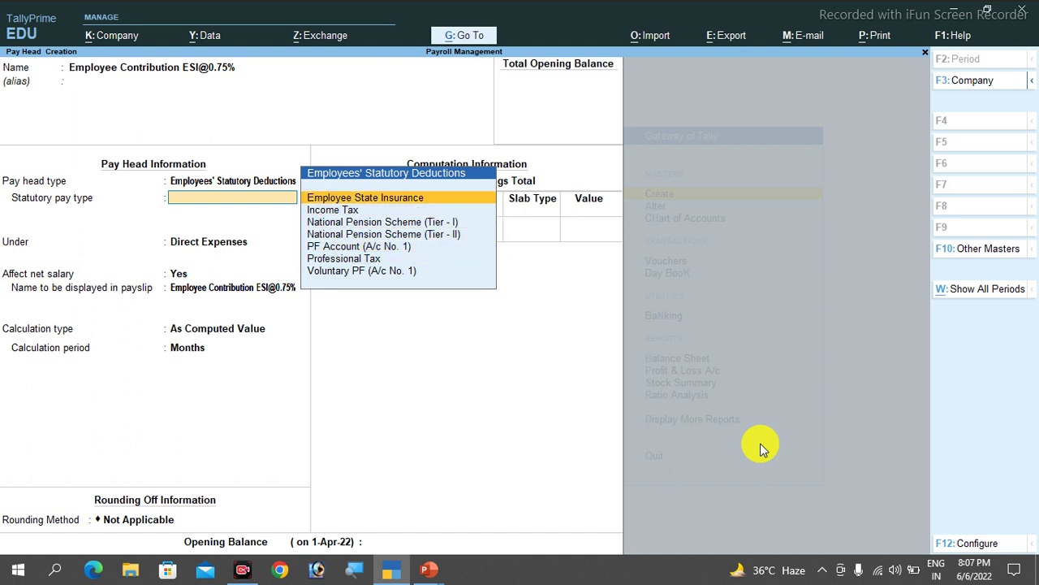
pyautogui.press('Return')
# - Group the pay head under Duties & Taxes, keeping Affect net salary at Yes and the rounding method Not Applicable
pyautogui.press('Down')
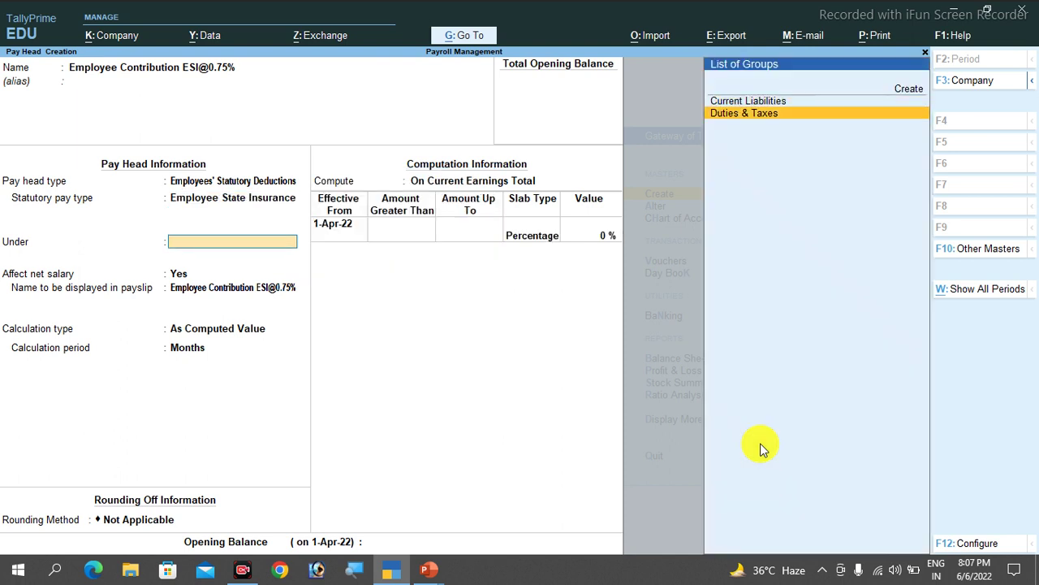
pyautogui.press('Return')
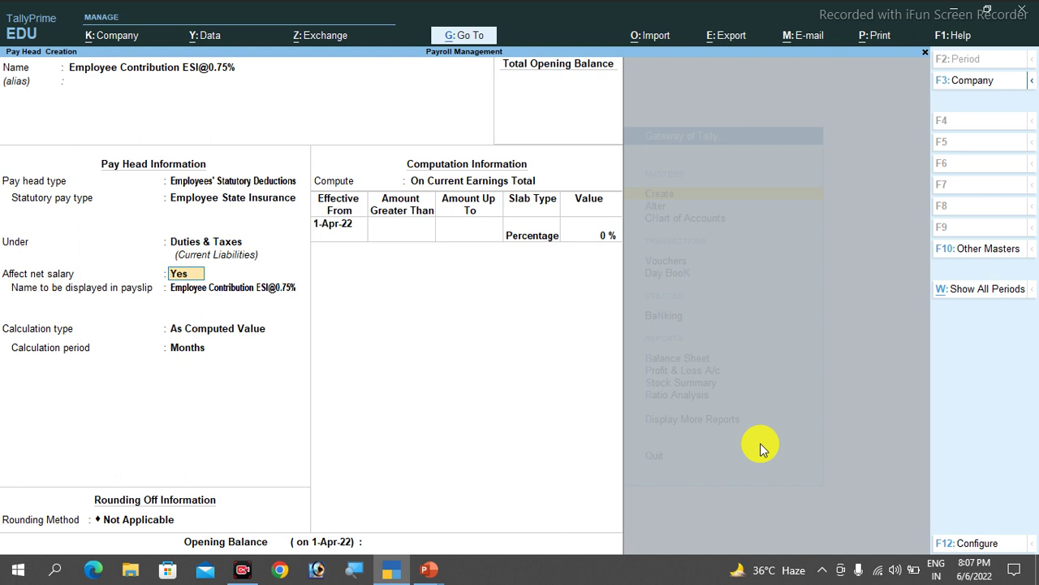
pyautogui.press('Return')
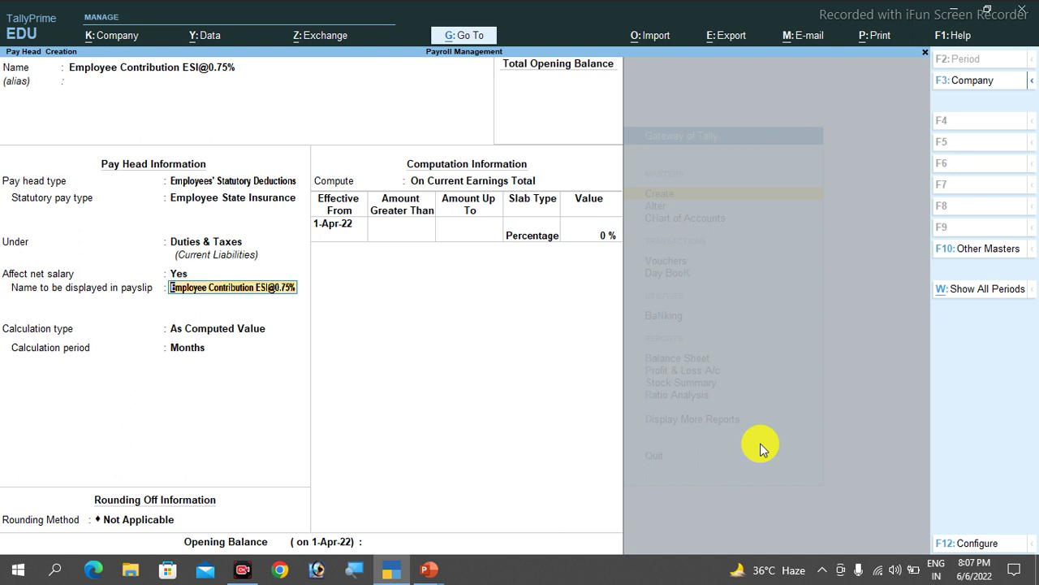
pyautogui.press('Return')
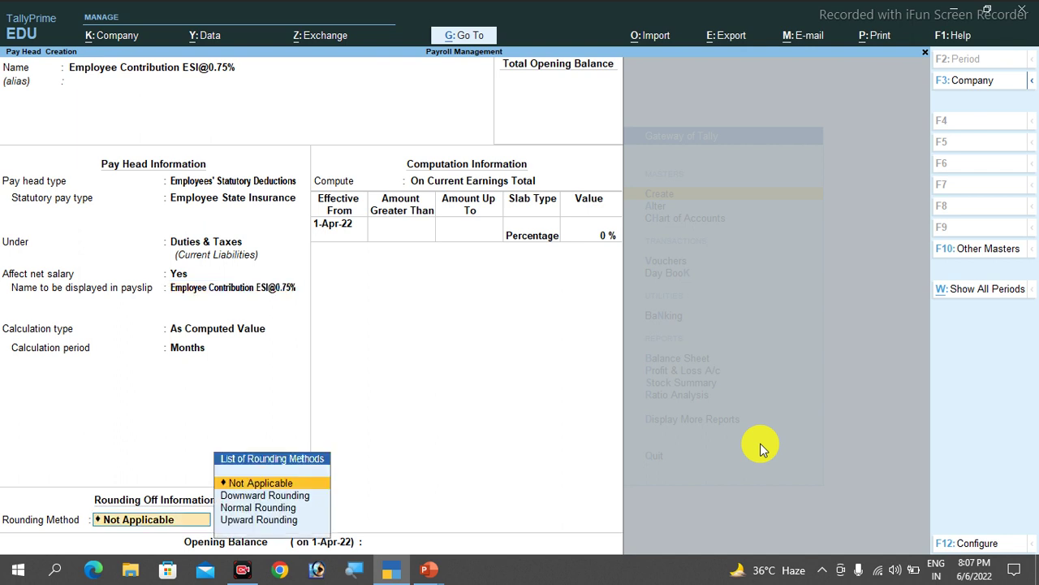
pyautogui.press('Return')
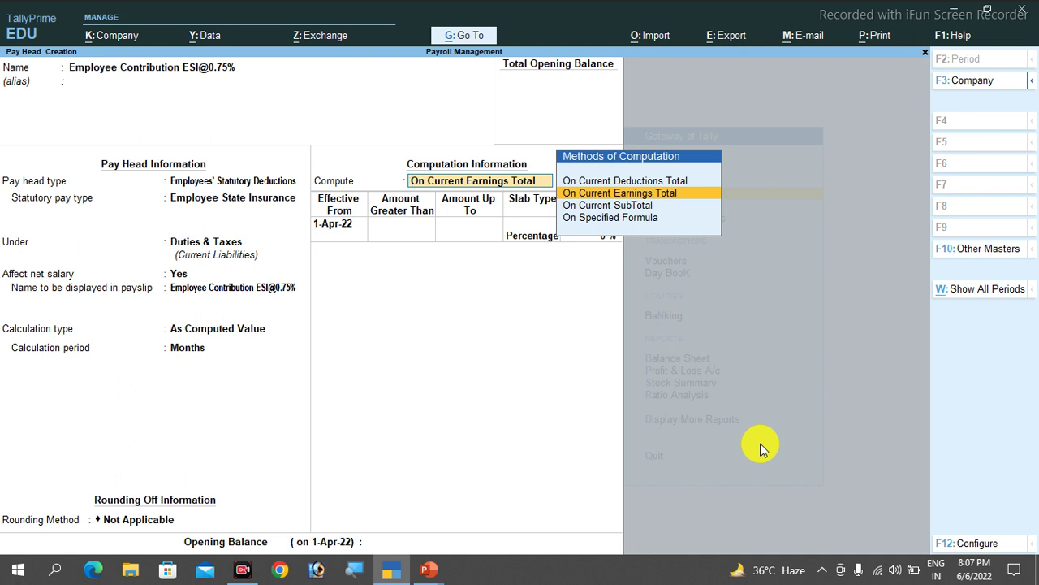
# - Set the computation to On Specified Formula and add the Basic and DA pay heads to it
pyautogui.press('Down')
pyautogui.press('Down')
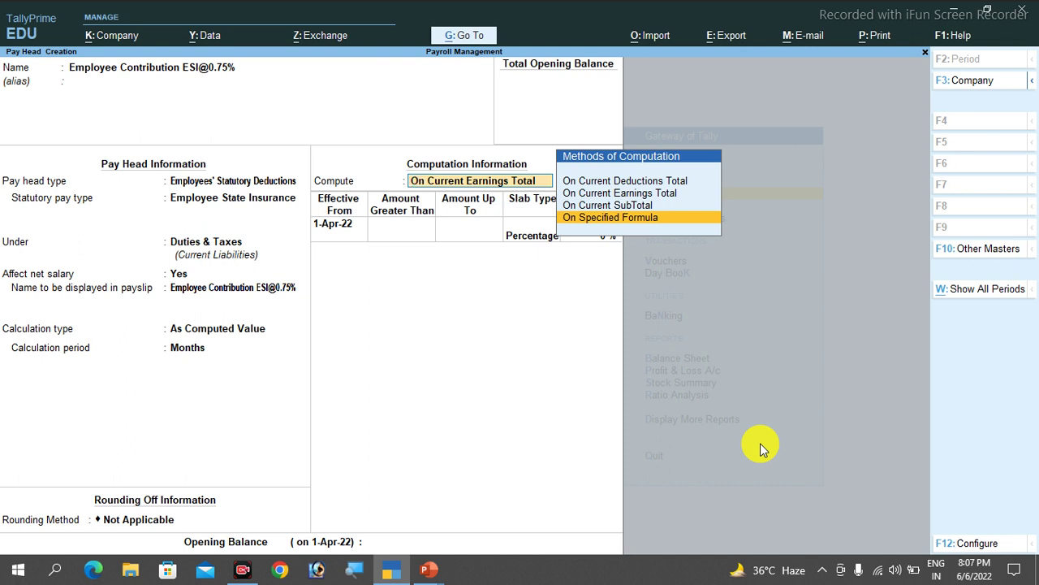
pyautogui.press('Return')
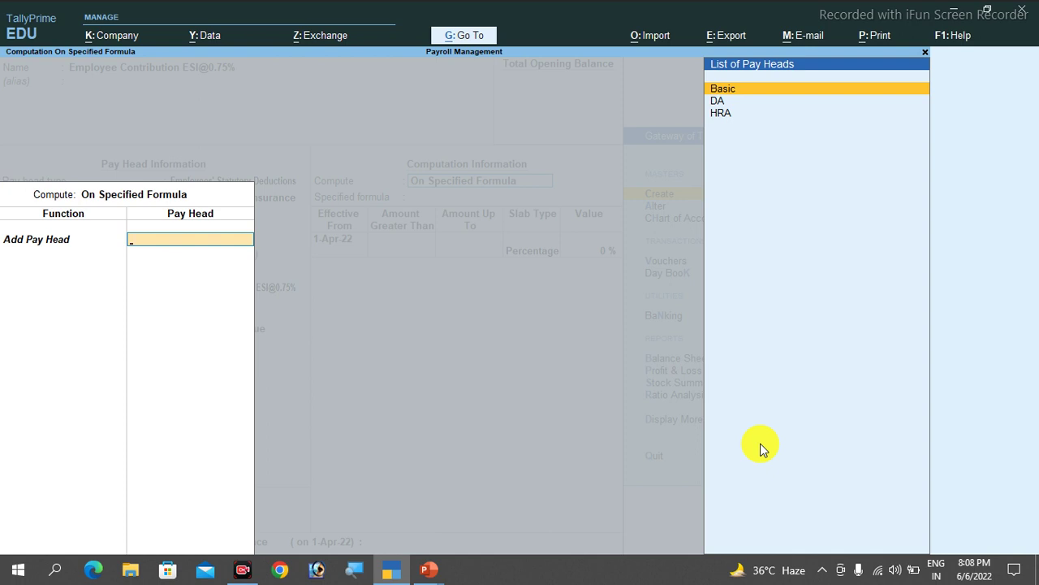
pyautogui.press('Escape')
pyautogui.press('Down')
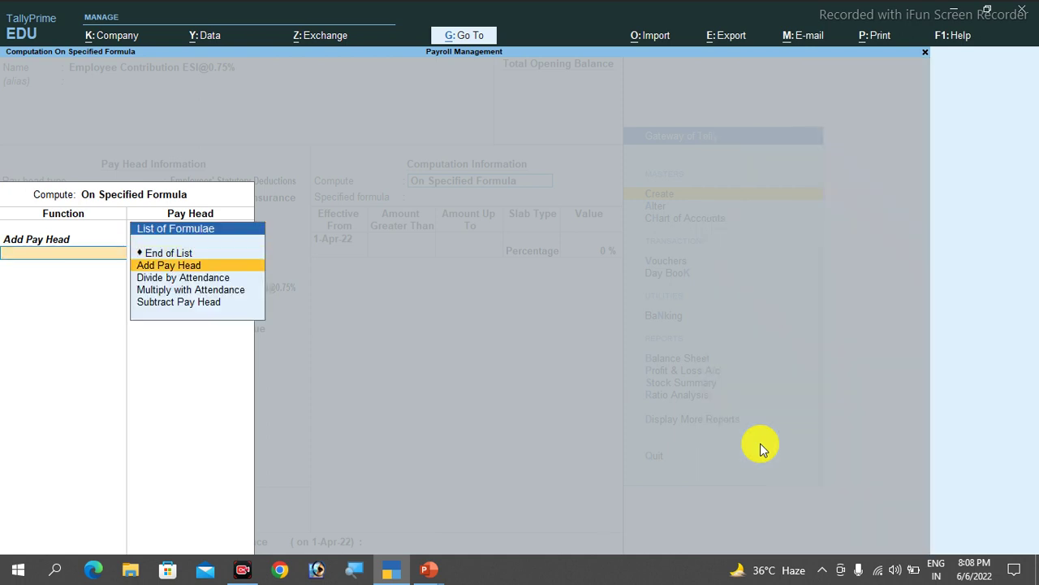
pyautogui.press('Return')
pyautogui.press('Down')
pyautogui.press('Escape')
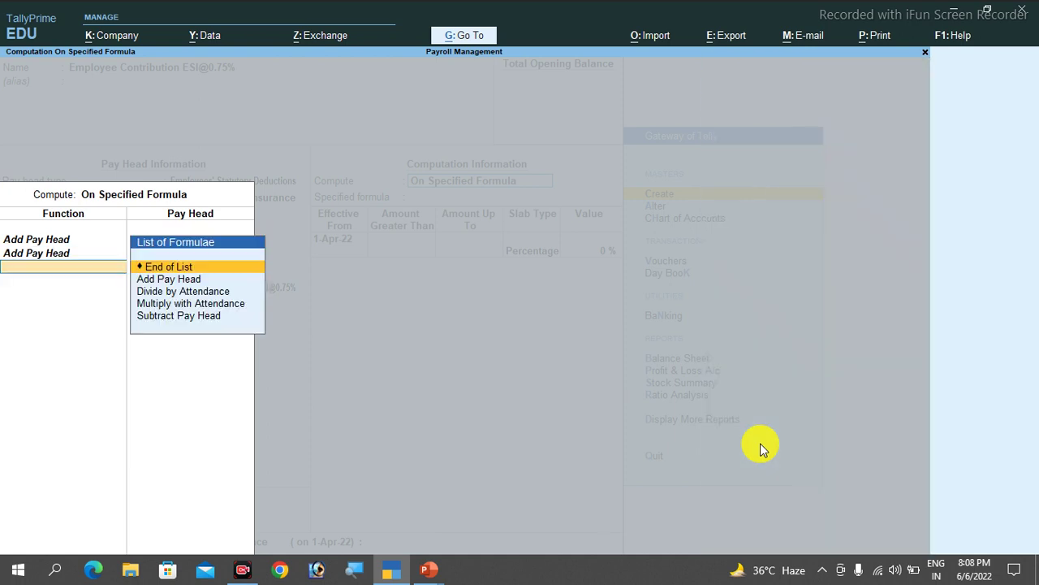
# - Add the HRA pay head to the computation formula and end the formula list
pyautogui.press('Down')
pyautogui.press('Return')
pyautogui.press('Down')
pyautogui.press('Down')
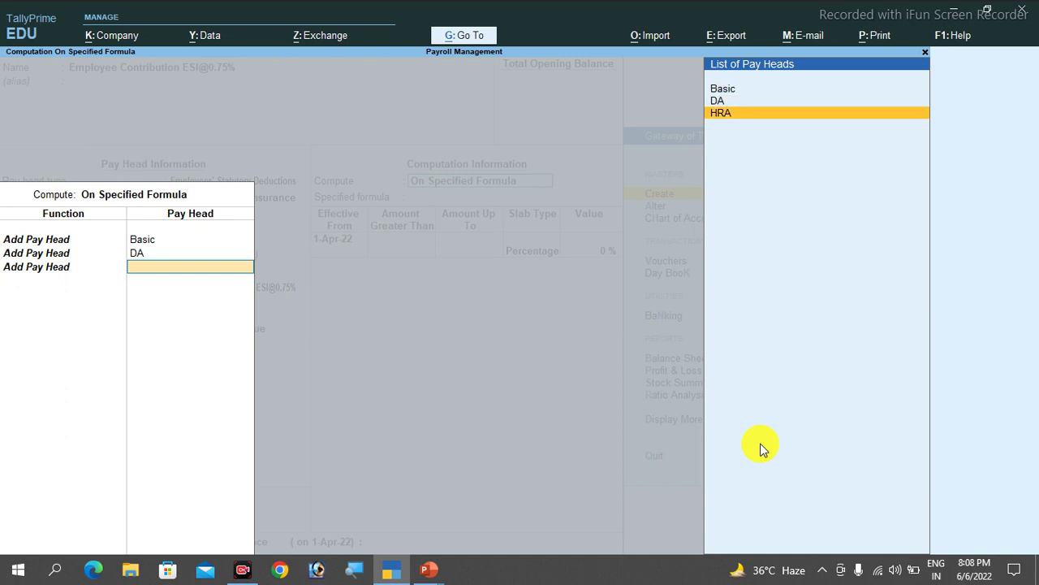
pyautogui.press('Escape')
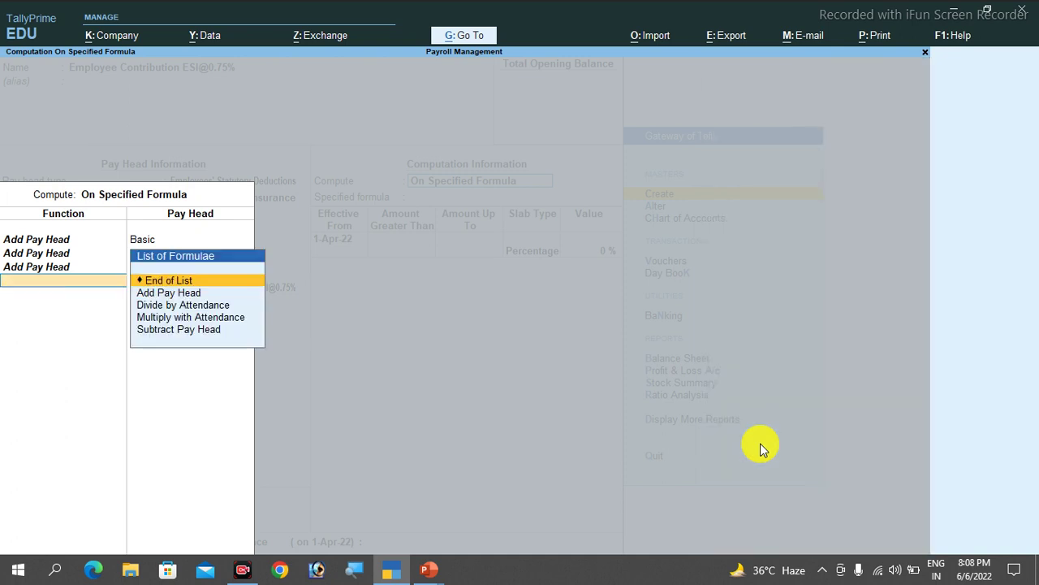
pyautogui.press('BackSpace')
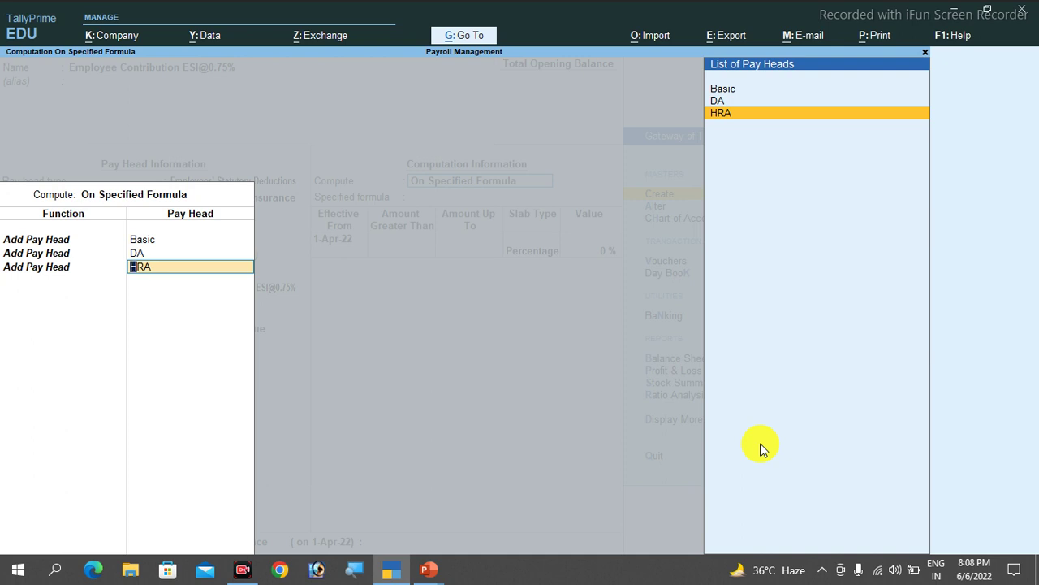
pyautogui.press('Return')
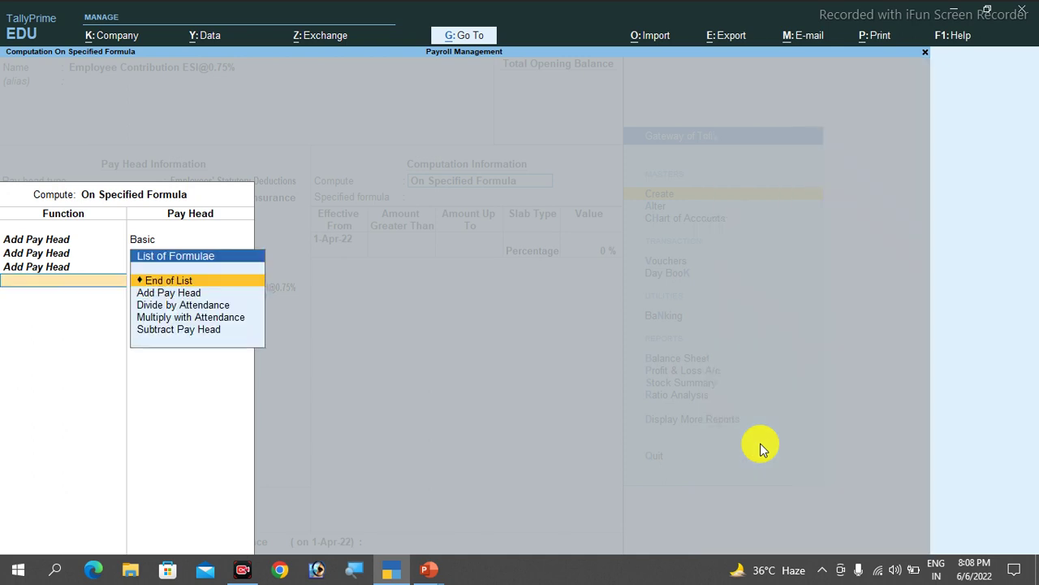
pyautogui.press('Return')
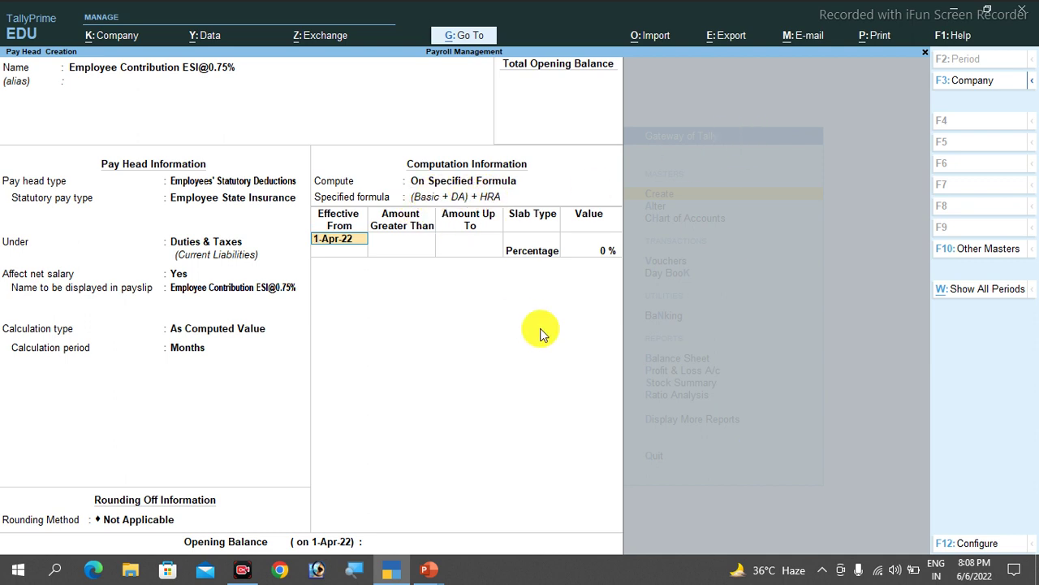
# - Set the percentage slab effective 1-Apr-22 to 0.75% and save the pay head without an opening balance
pyautogui.press('Return')
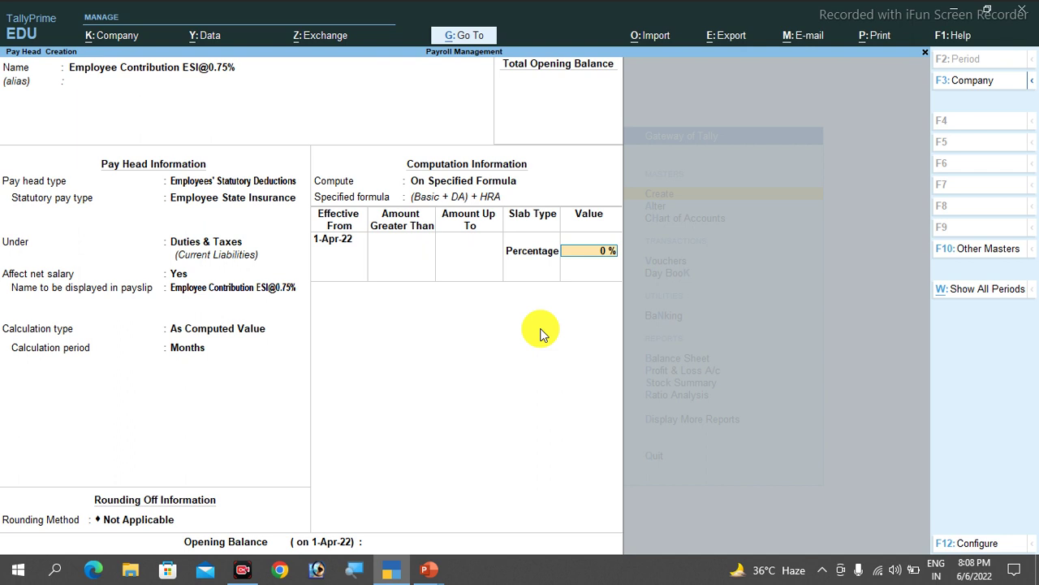
pyautogui.write('0.75')
pyautogui.press('Return')
pyautogui.press('Return')
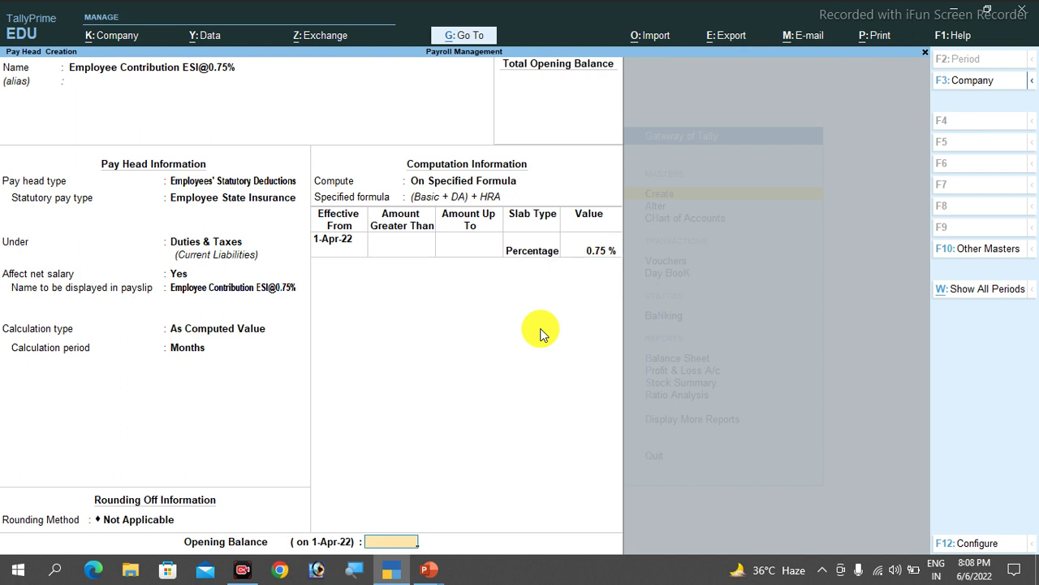
pyautogui.press('Return')
pyautogui.press('Return')
pyautogui.write('Em')
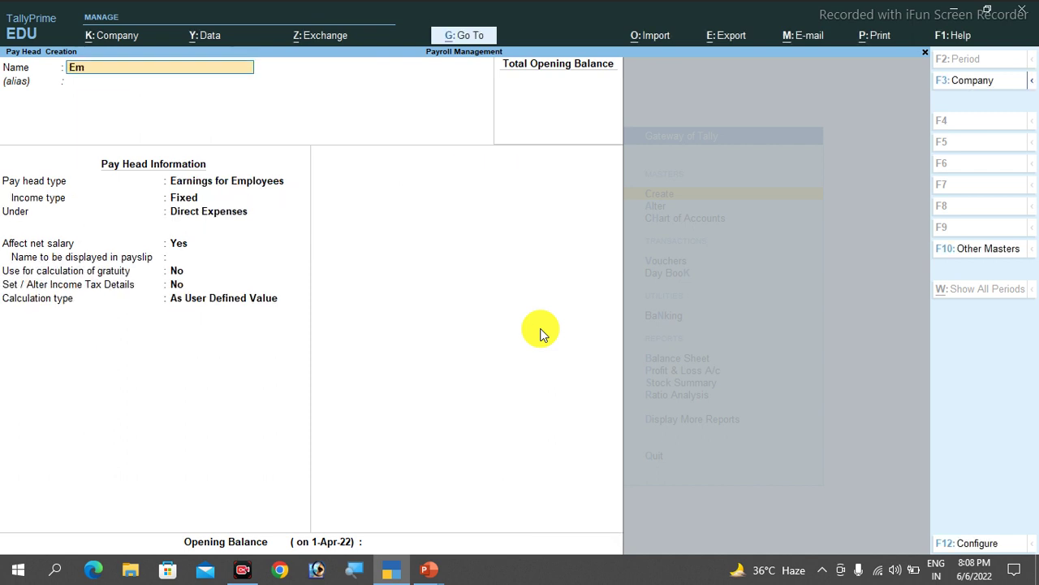
pyautogui.write('ployeerContribution ESI@')
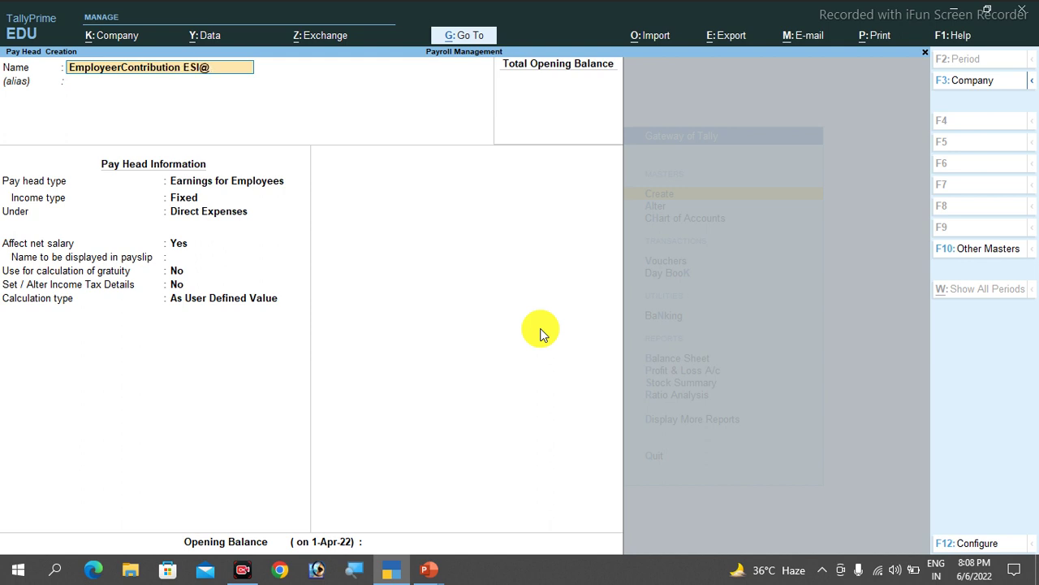
pyautogui.write('3.25%')
pyautogui.press('Return')
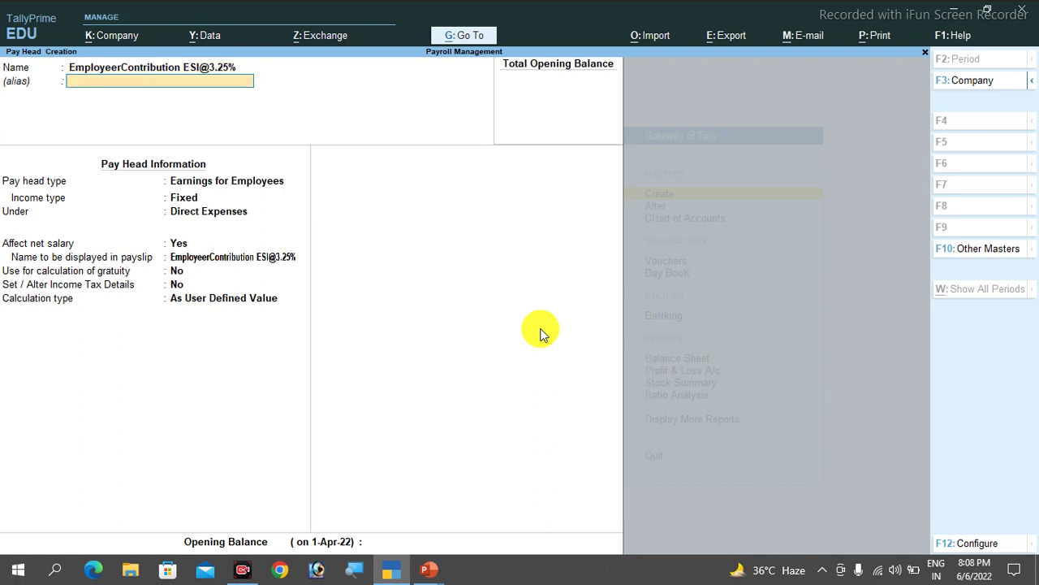
pyautogui.press('Return')
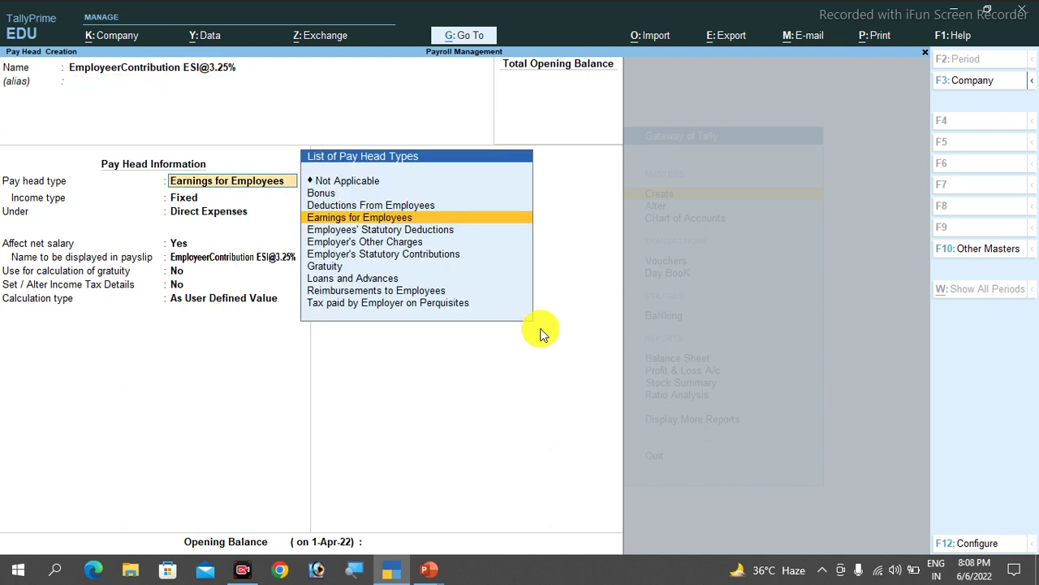
# - Set the new pay head's type to Employer's Statutory Contributions
pyautogui.press('Down')
pyautogui.press('Down')
pyautogui.press('Down')
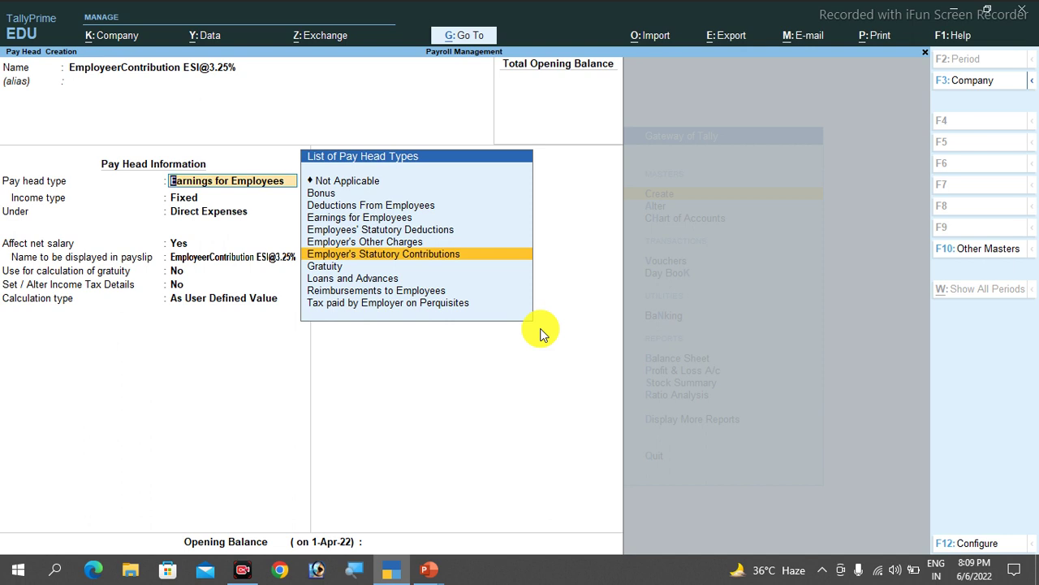
pyautogui.press('Return')
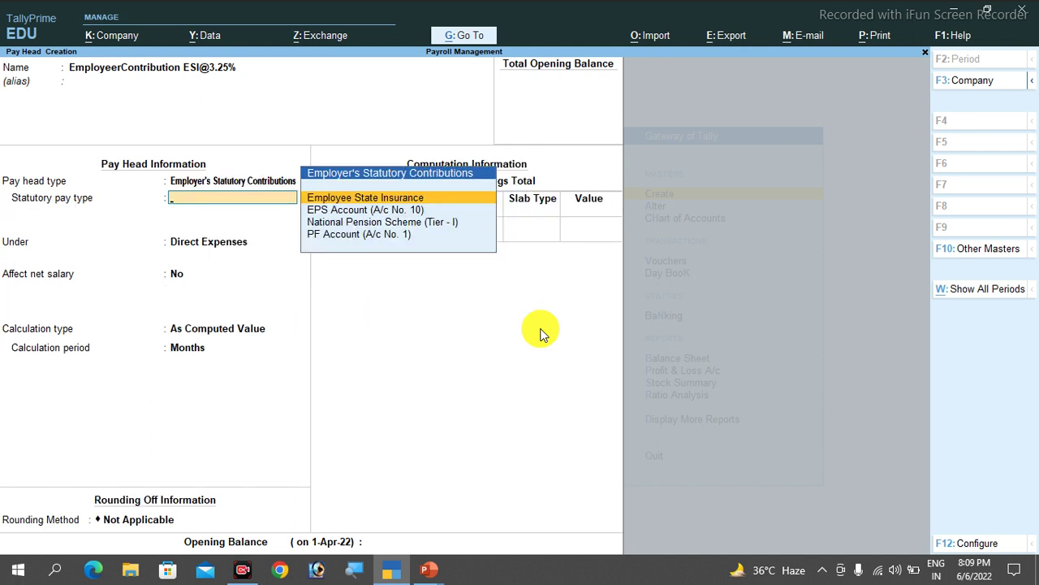
# - Set the statutory pay type to Employee State Insurance under Indirect Expenses, with net salary unaffected and no rounding method
pyautogui.press('Return')
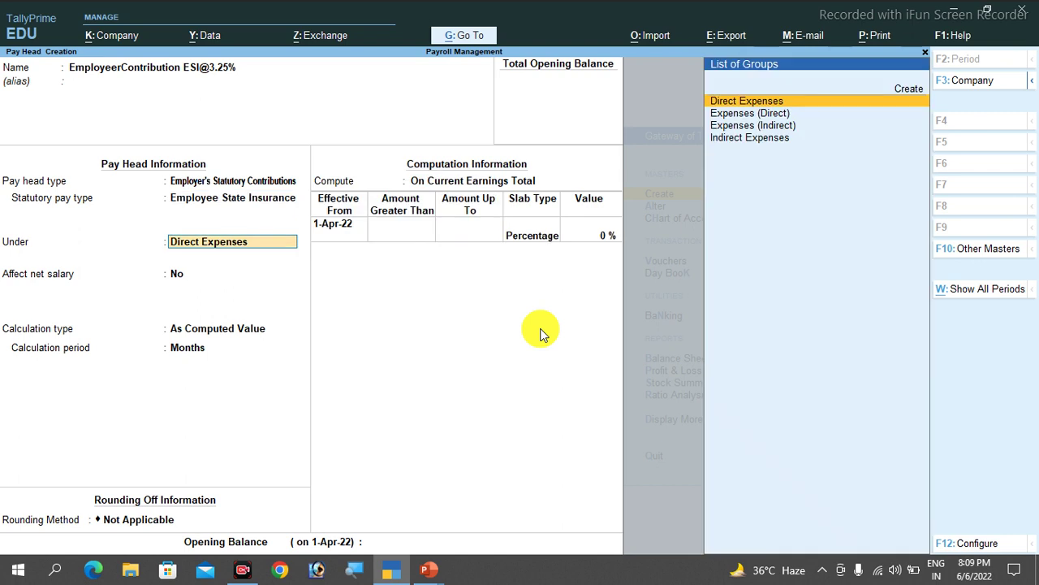
pyautogui.press('Down')
pyautogui.press('Down')
pyautogui.press('Down')
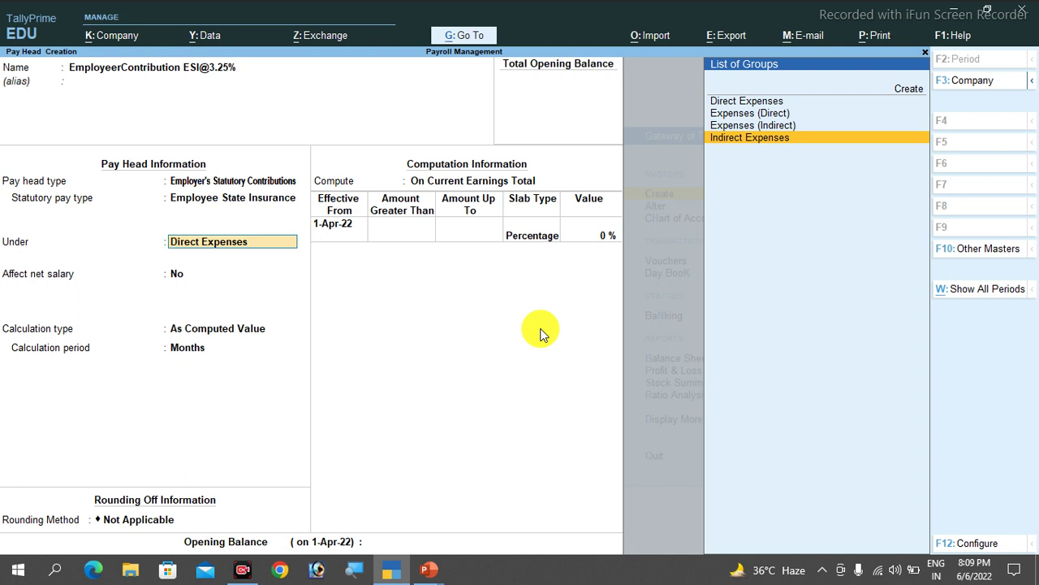
pyautogui.press('Return')
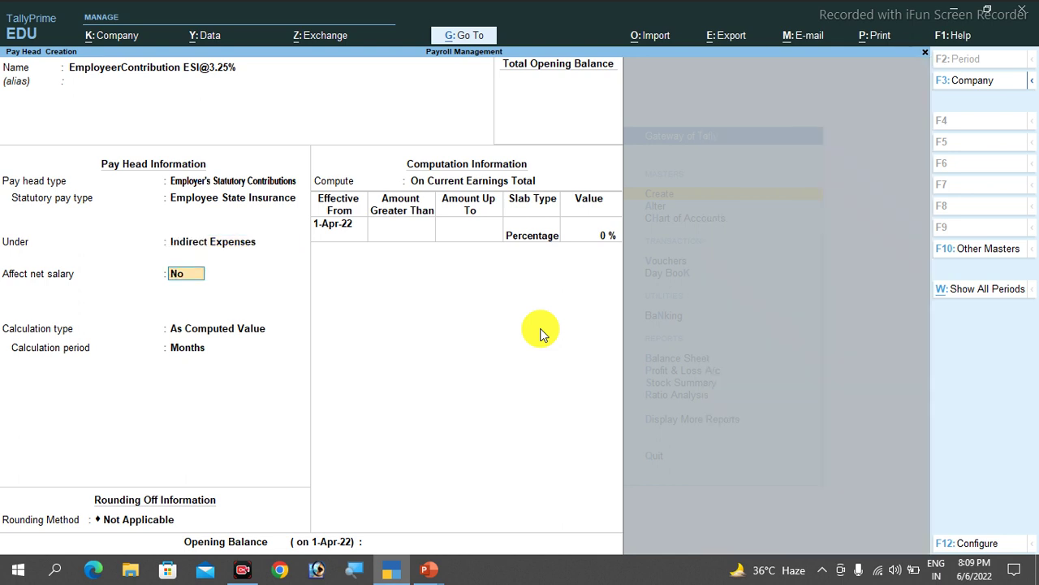
pyautogui.press('Return')
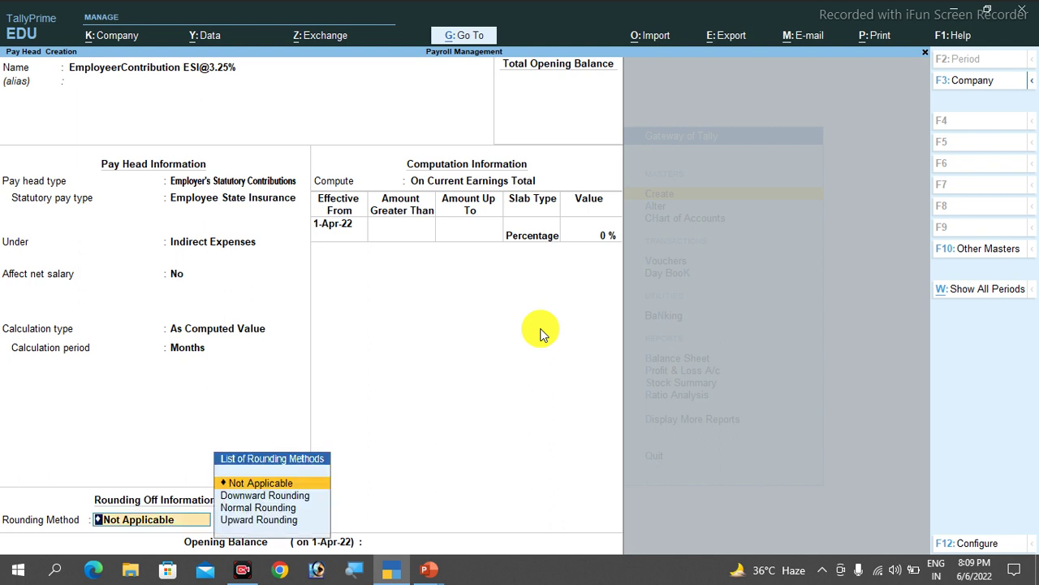
pyautogui.press('Return')
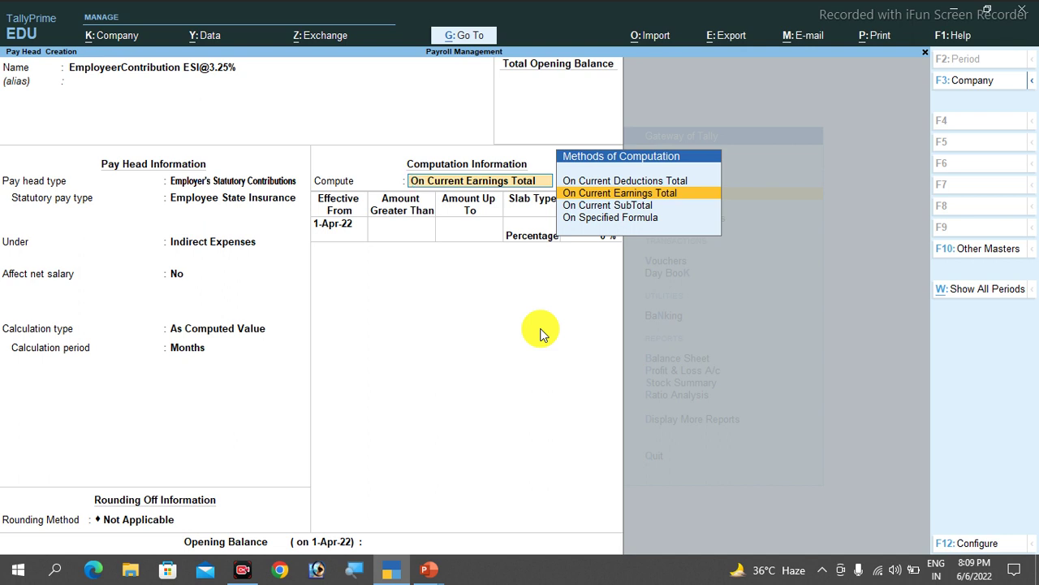
# - Compute the contribution On Specified Formula and add the Basic and DA pay heads to the formula
pyautogui.press('Down')
pyautogui.press('Down')
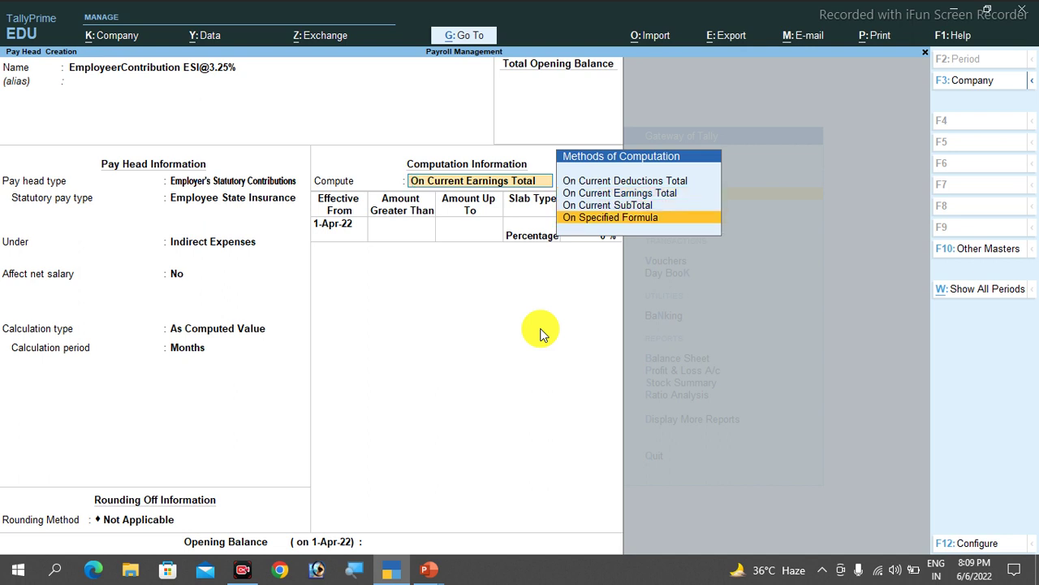
pyautogui.press('Return')
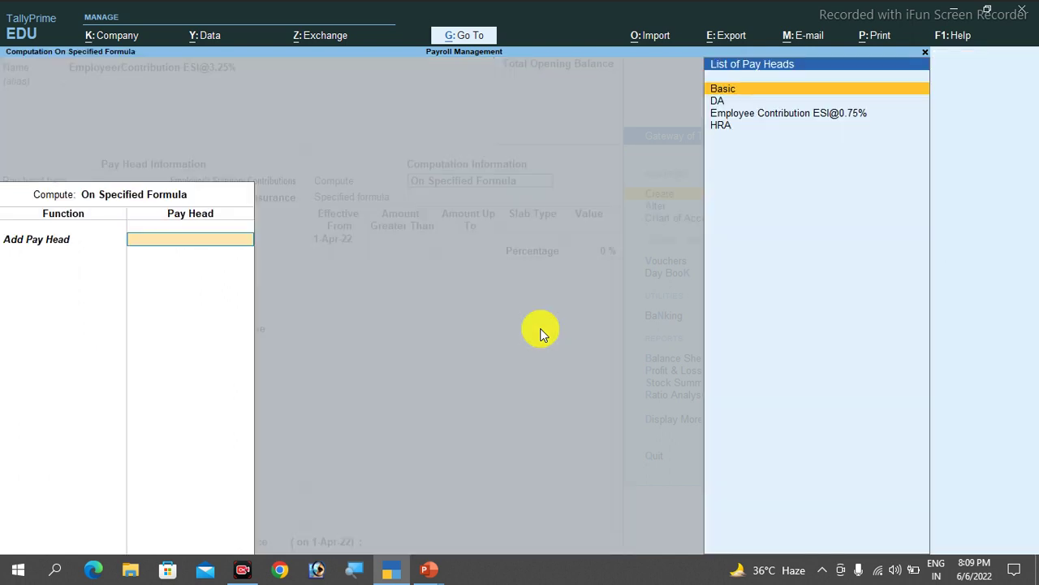
pyautogui.press('Return')
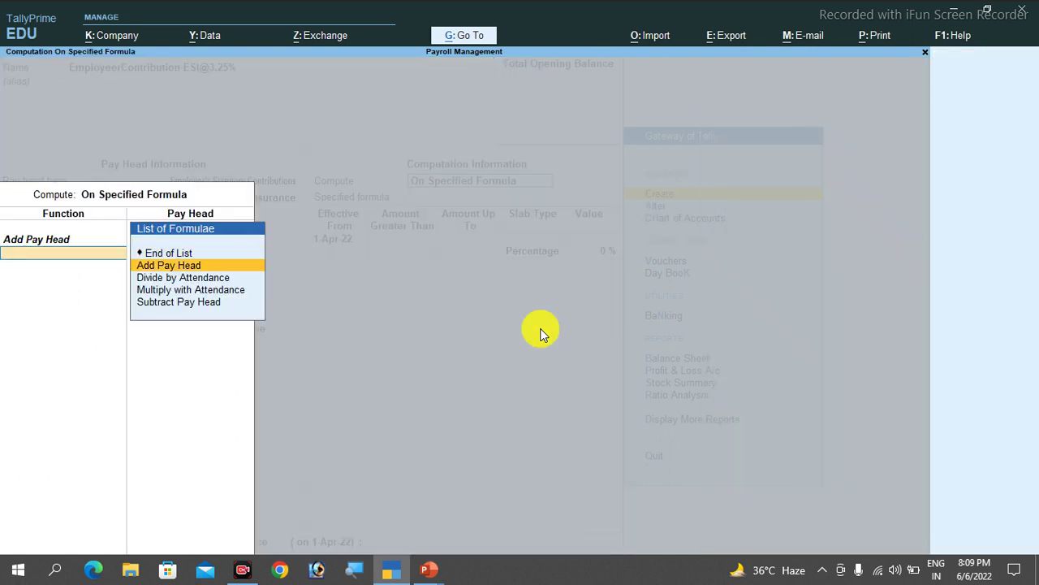
pyautogui.press('Down')
pyautogui.press('Return')
pyautogui.press('Down')
pyautogui.press('Return')
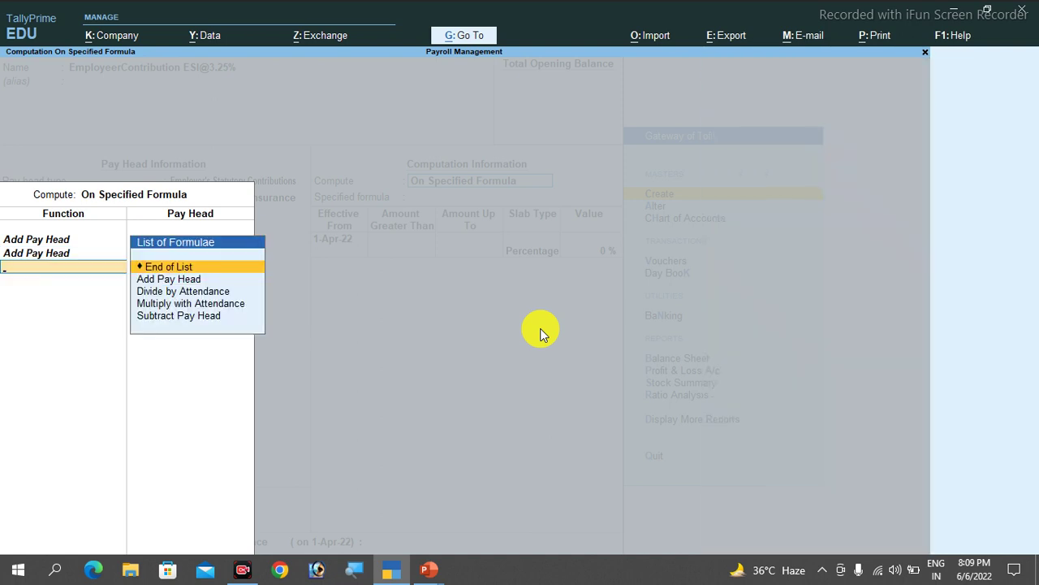
# - Add the HRA pay head to the employer contribution's formula and end the formula list
pyautogui.press('Down')
pyautogui.press('Return')
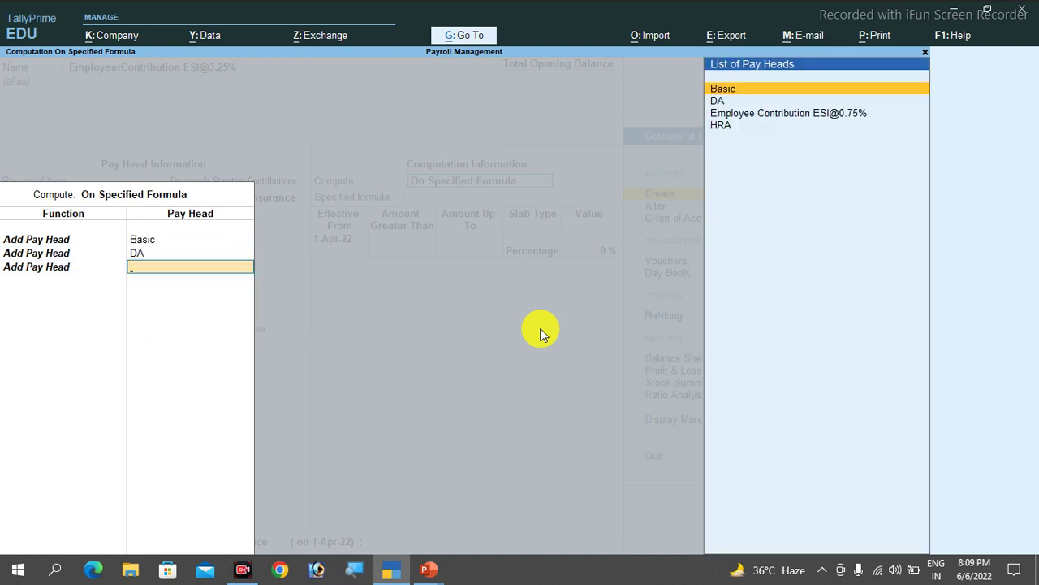
pyautogui.press('Down')
pyautogui.press('Down')
pyautogui.press('Down')
pyautogui.press('Return')
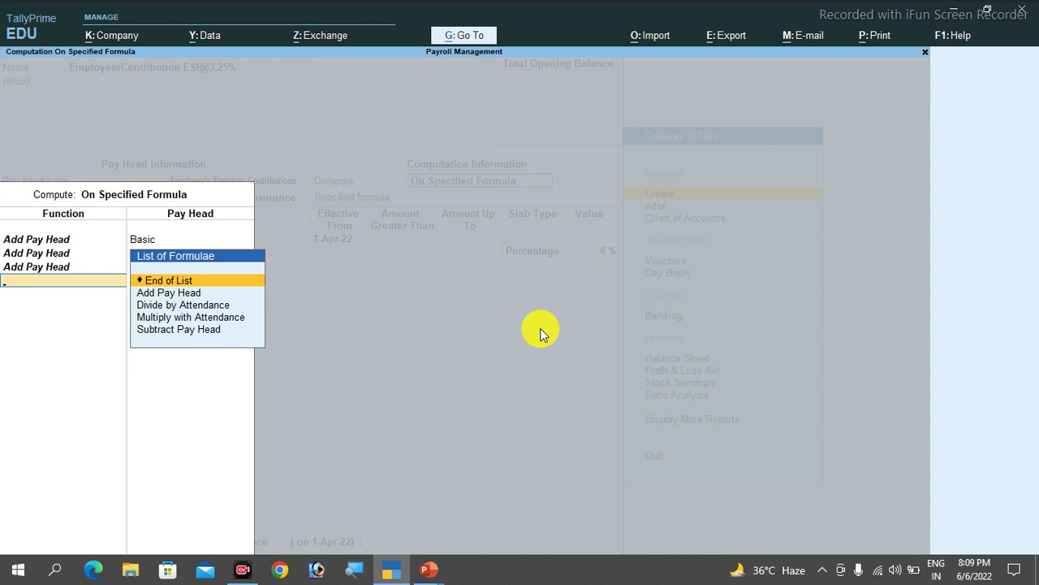
pyautogui.press('Return')
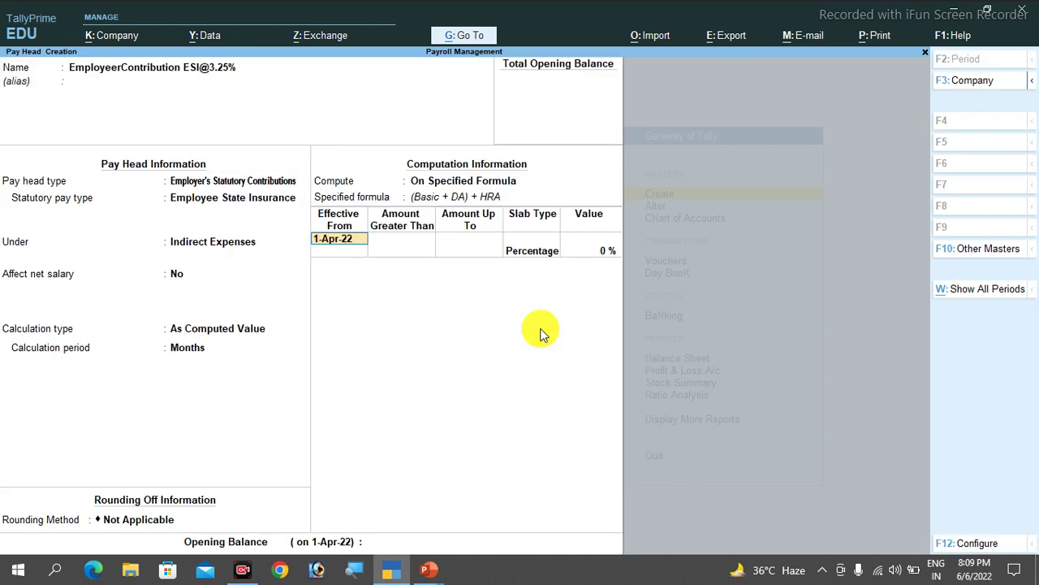
# - Set the employer contribution's percentage slab effective 1-Apr-22 to 3.25% and save the pay head without an opening balance
pyautogui.press('Return')
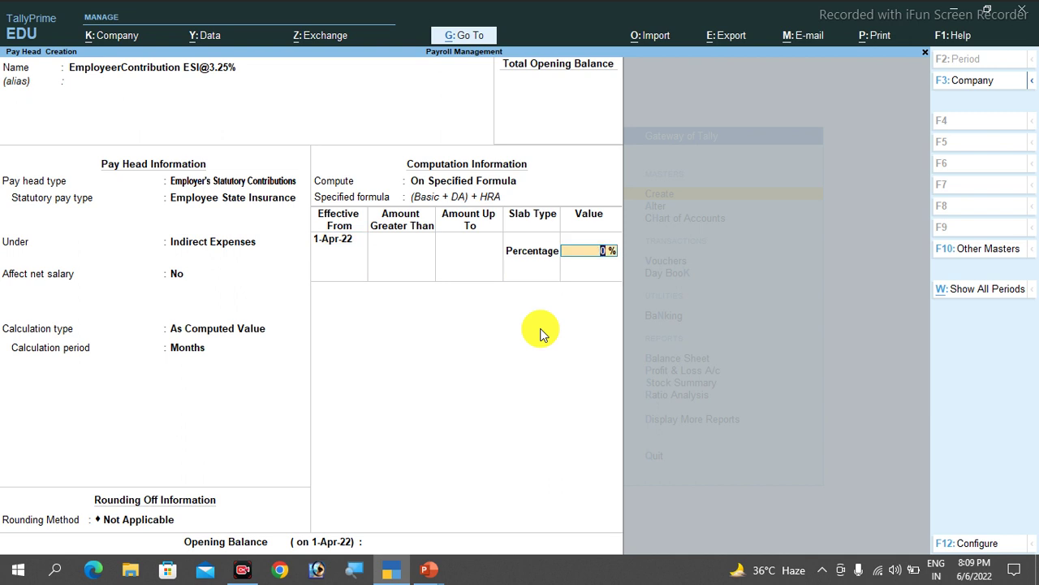
pyautogui.write('3.25')
pyautogui.press('Return')
pyautogui.press('Return')
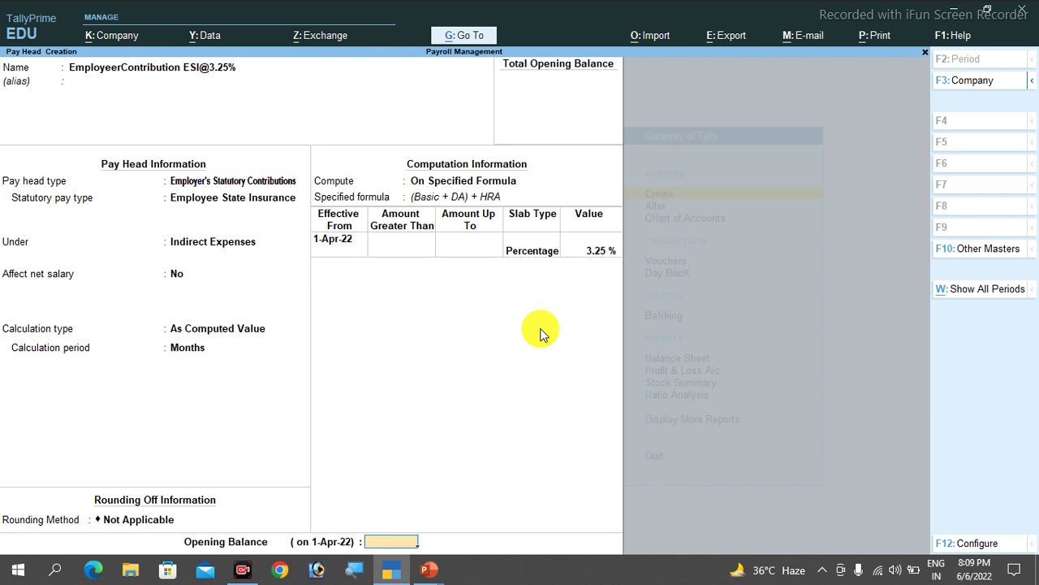
pyautogui.press('Return')
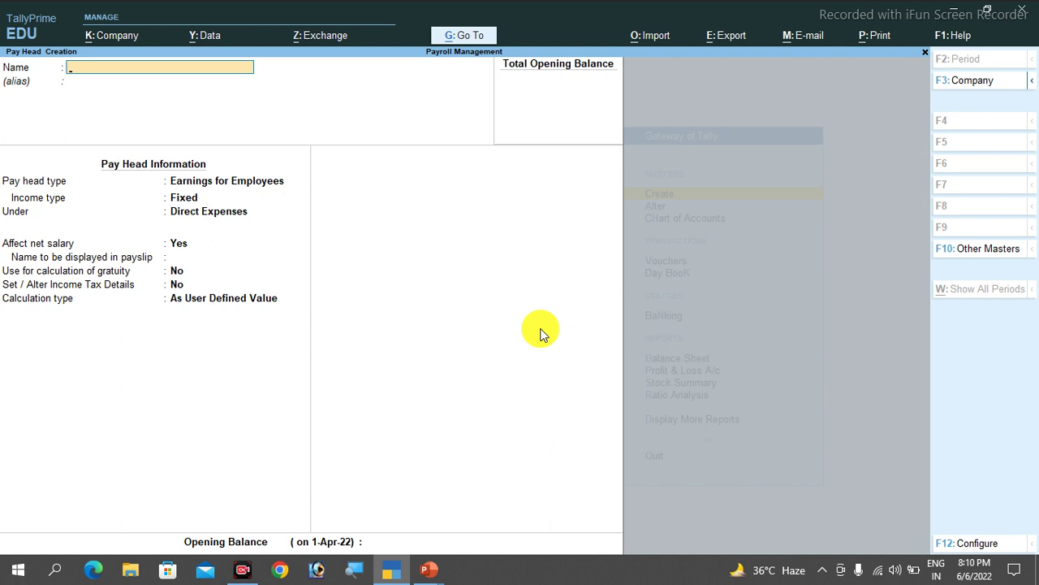
# - Review the saved employer ESI pay head and leave pay head creation for the Gateway of Tally
pyautogui.press('pageup')
pyautogui.press('pageup')
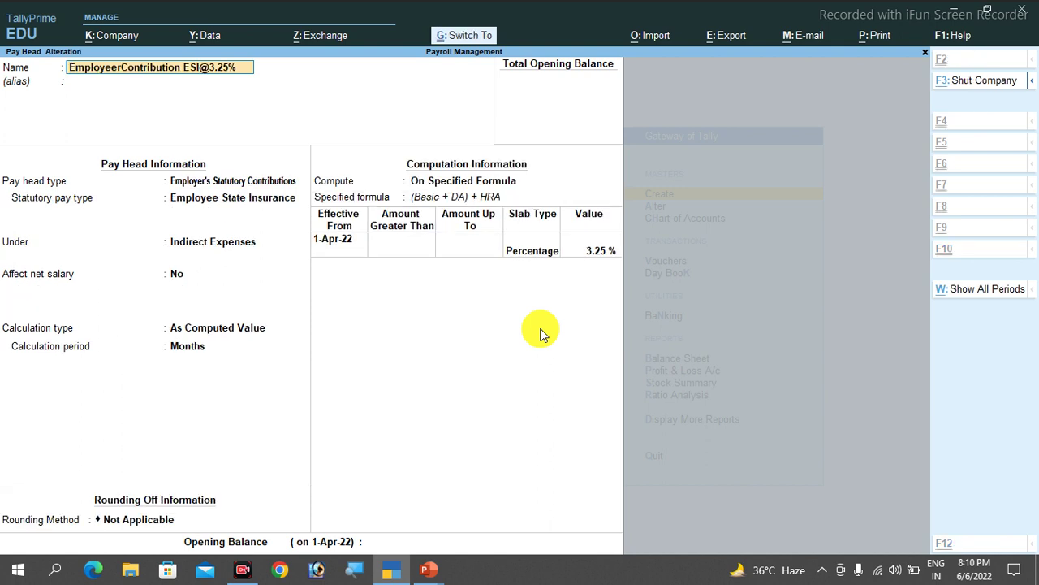
pyautogui.press('pagedown')
pyautogui.press('pagedown')
pyautogui.press('Escape')
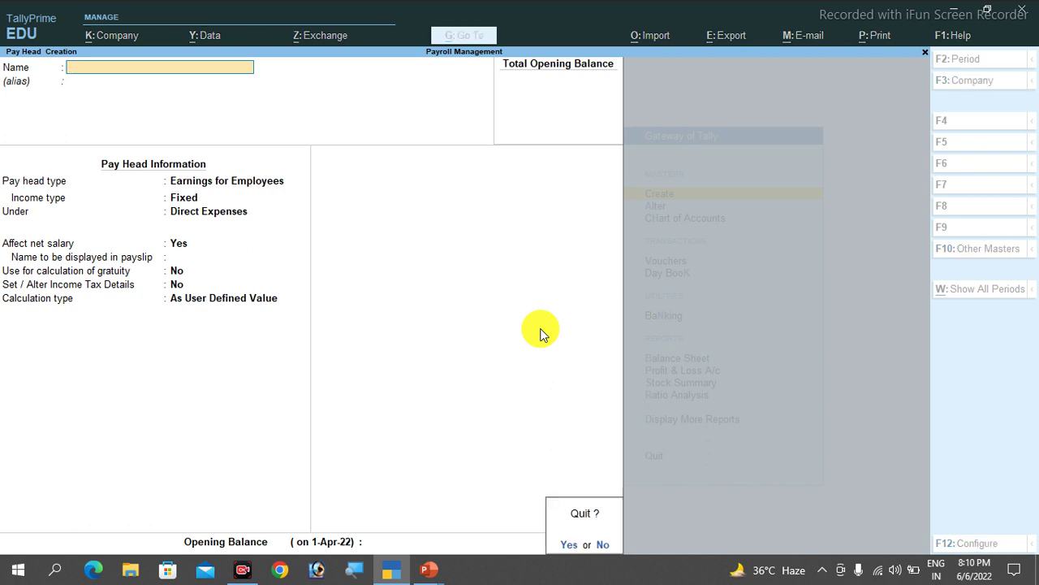
pyautogui.press('Return')
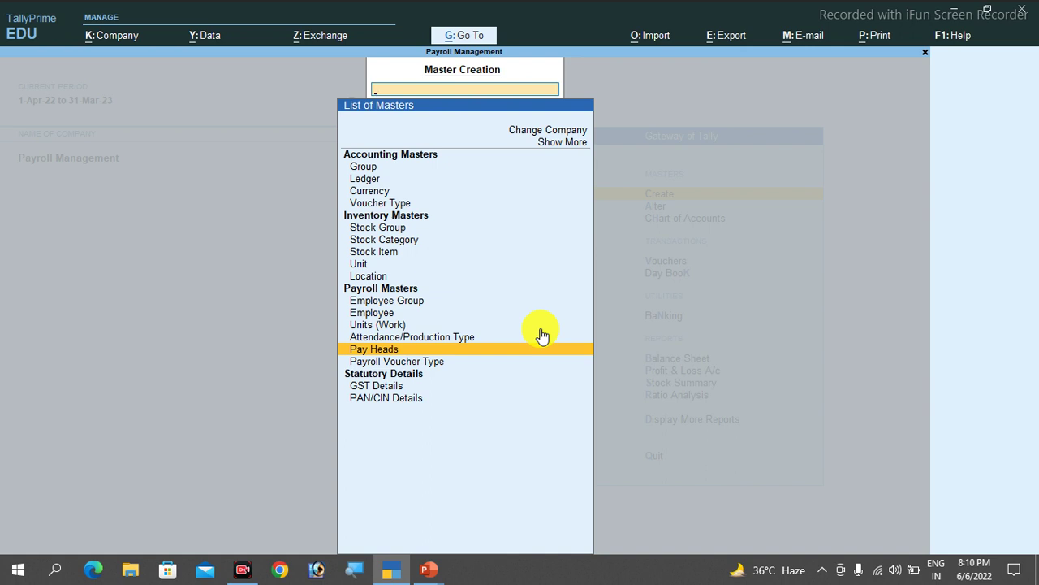
pyautogui.press('Escape')
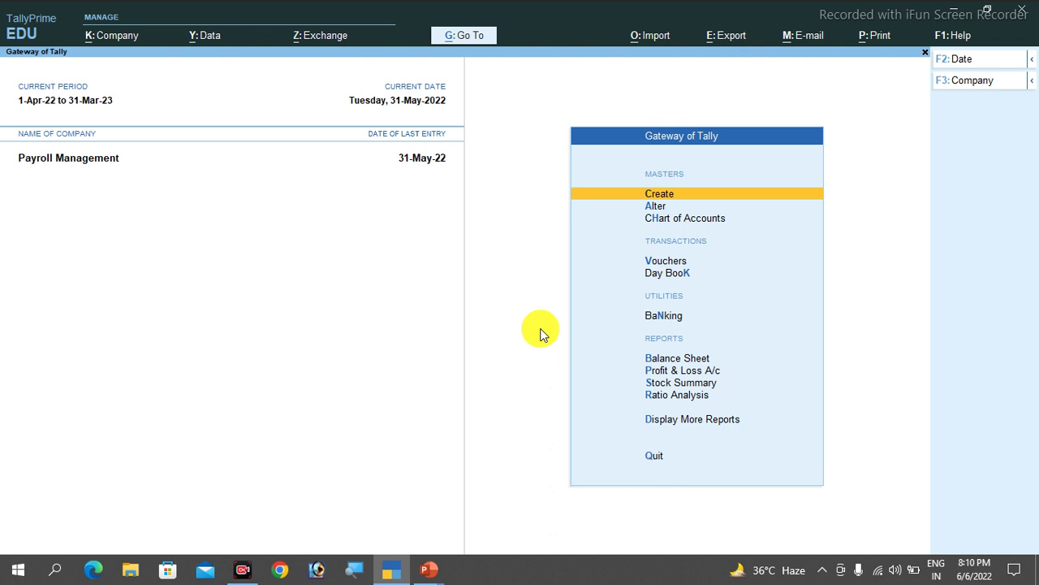
# - Open the Define Salary payroll master for alteration
pyautogui.press('Down')
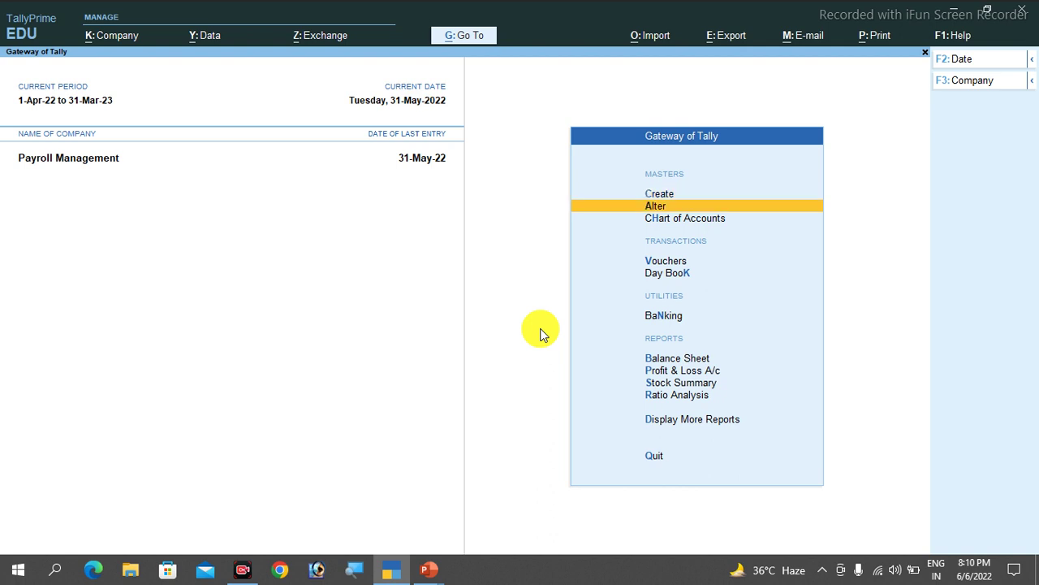
pyautogui.press('Return')
pyautogui.press('Down')
pyautogui.press('Down')
pyautogui.press('Down')
pyautogui.press('Down')
pyautogui.press('Down')
pyautogui.press('Down')
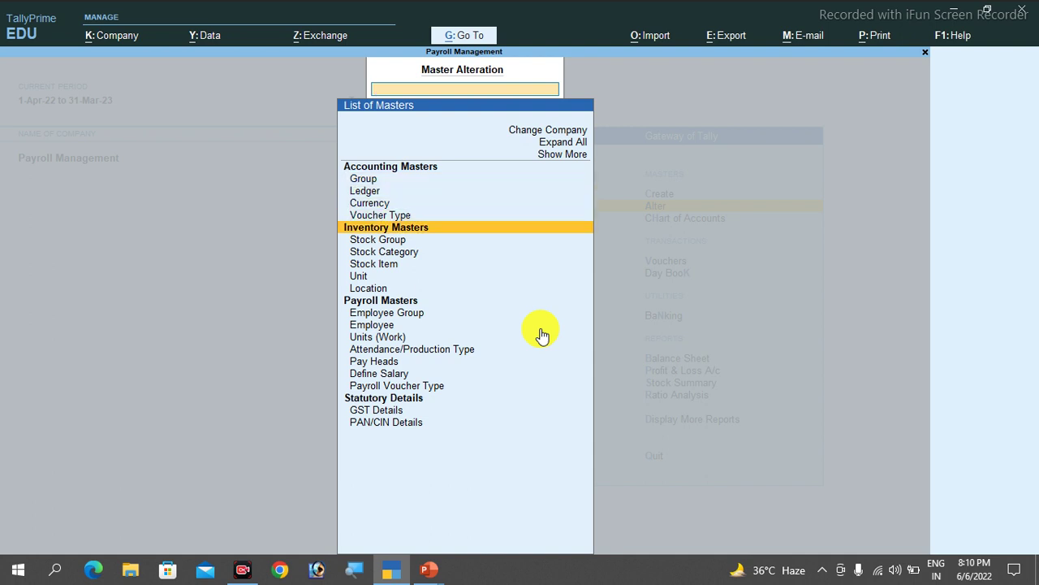
pyautogui.press('Down')
pyautogui.press('Down')
pyautogui.press('Down')
pyautogui.press('Down')
pyautogui.press('Down')
pyautogui.press('Down')
pyautogui.press('Down')
pyautogui.press('Down')
pyautogui.press('Down')
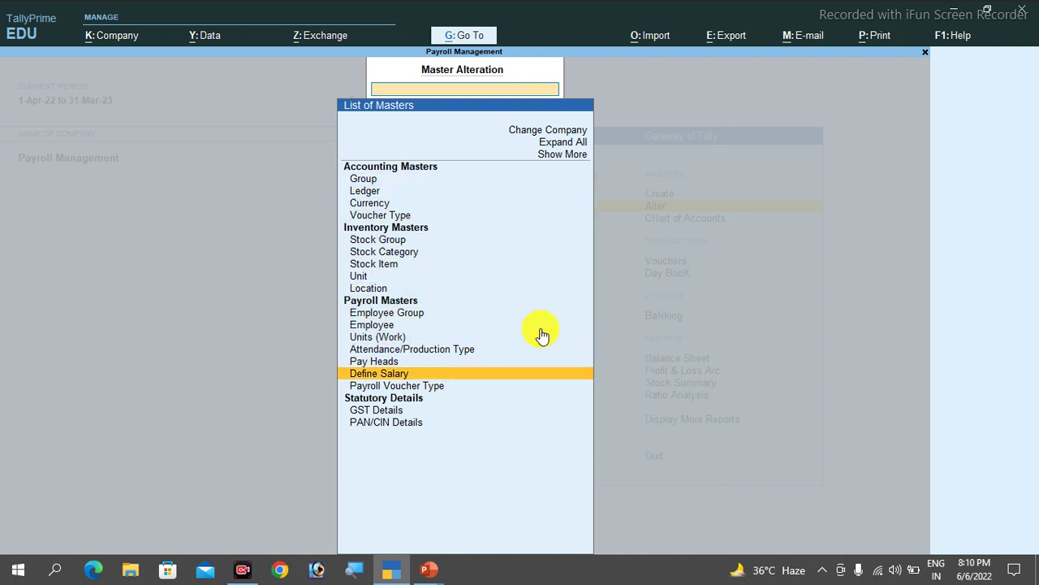
pyautogui.press('Return')
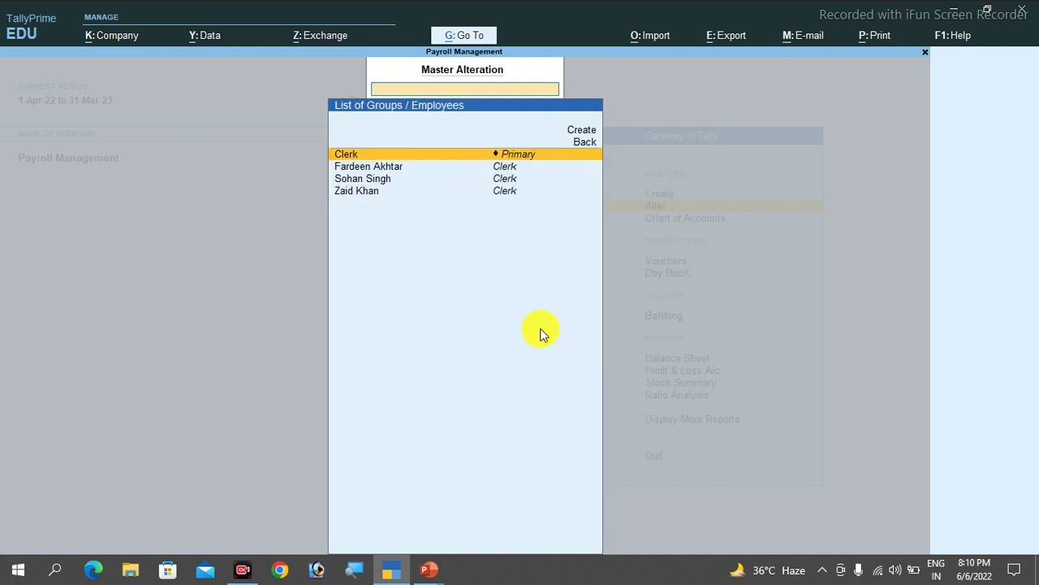
# - Open the salary details of the first employee listed in the Clerk group
pyautogui.press('Down')
pyautogui.press('Down')
pyautogui.press('Down')
pyautogui.press('Up')
pyautogui.press('Up')
pyautogui.press('Down')
pyautogui.press('Down')
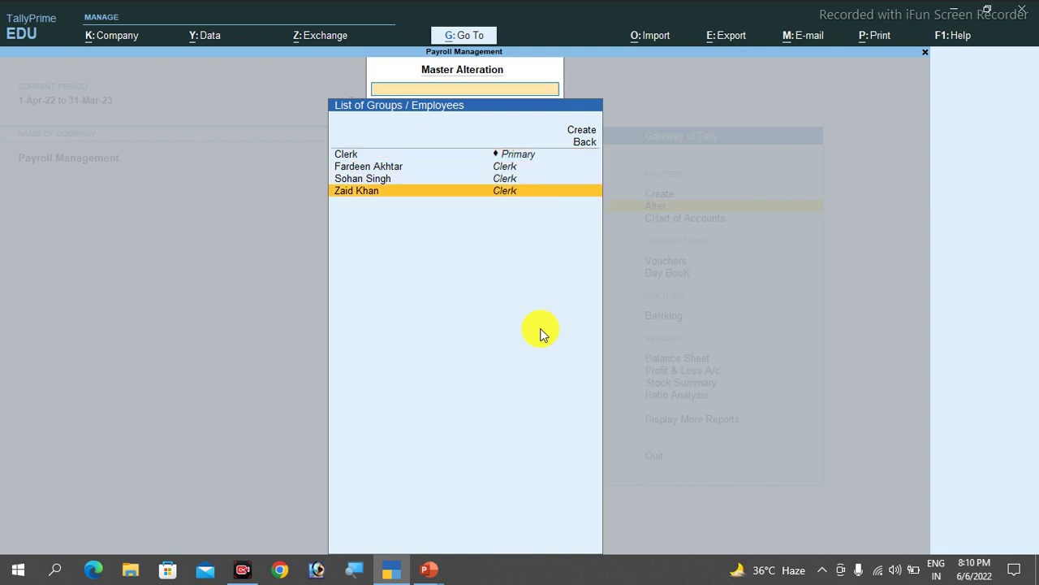
pyautogui.press('Up')
pyautogui.press('Up')
pyautogui.press('Return')
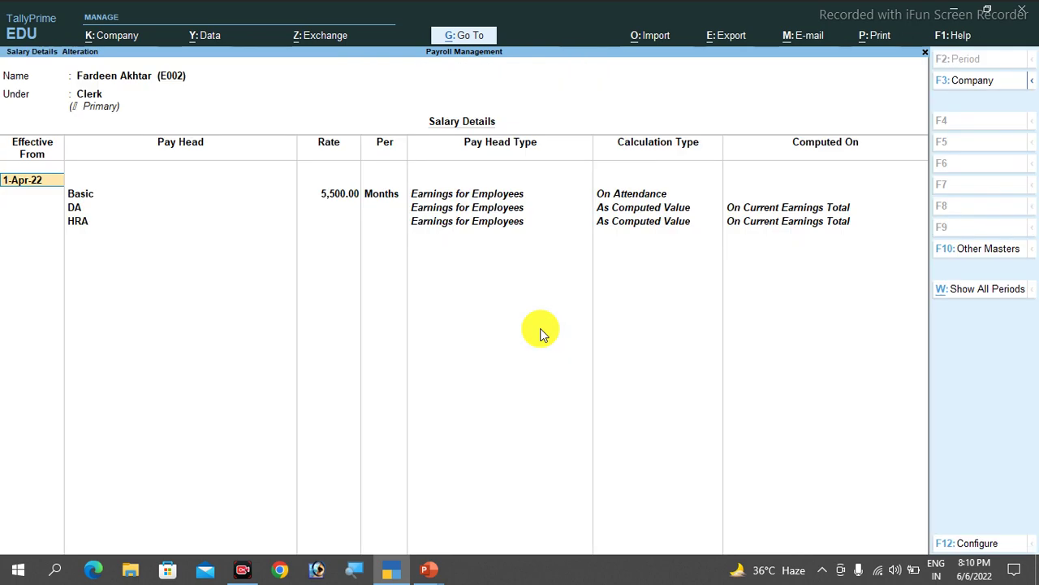
pyautogui.press('Return')
pyautogui.press('Return')
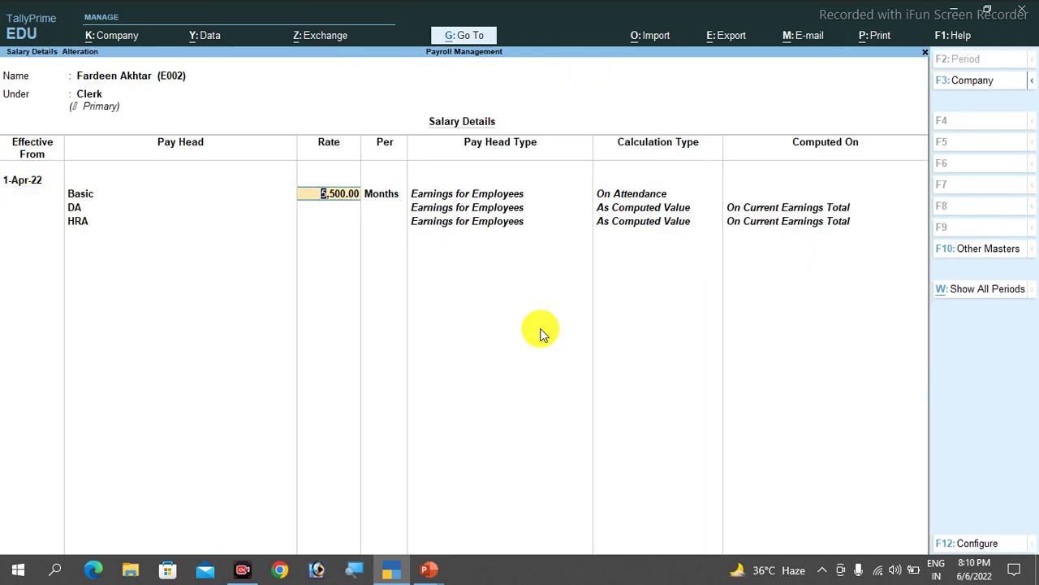
pyautogui.press('Return')
pyautogui.press('Return')
pyautogui.press('Return')
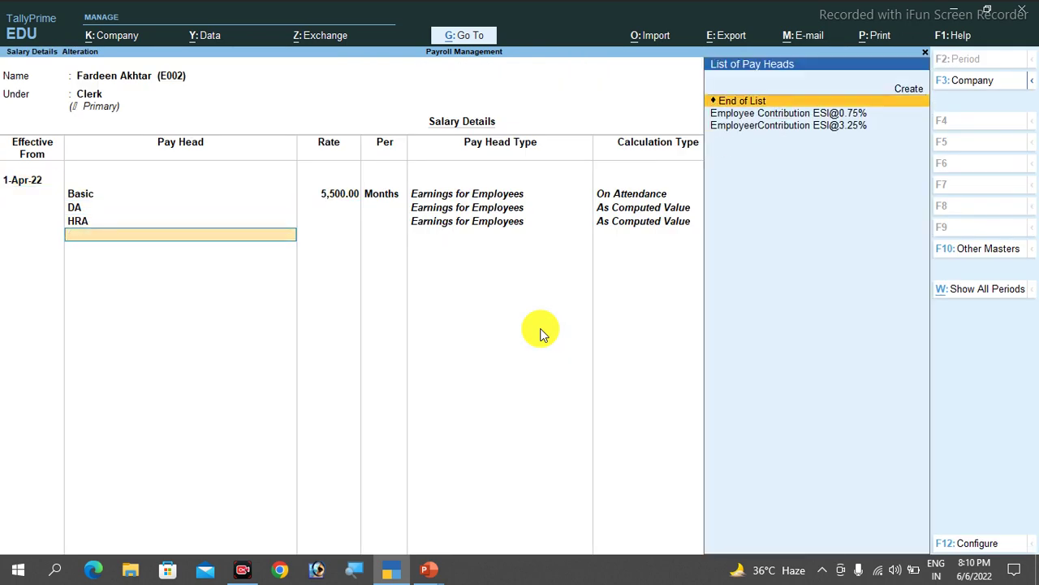
pyautogui.press('Down')
pyautogui.press('Return')
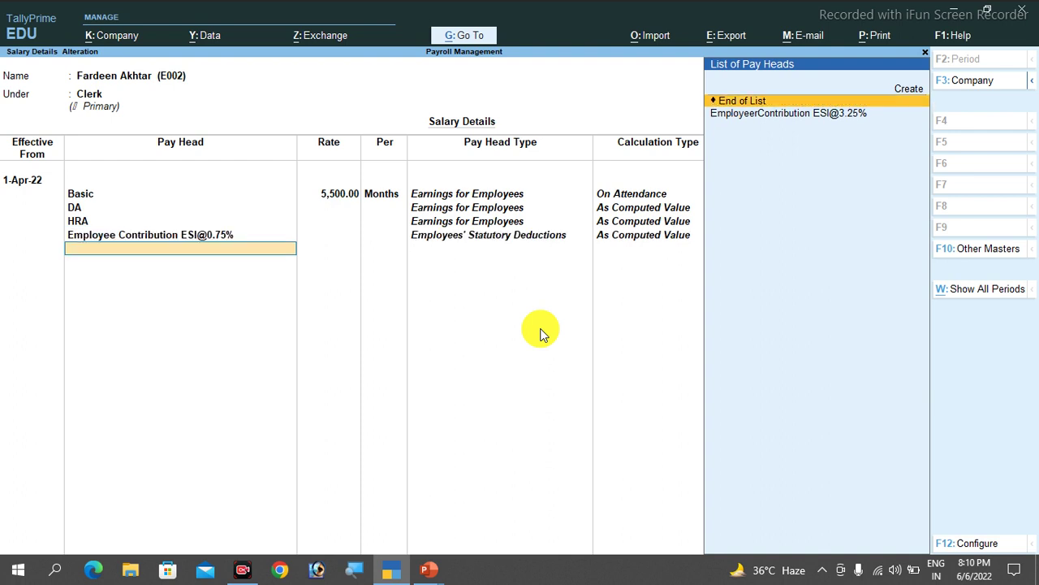
pyautogui.press('Down')
pyautogui.press('Return')
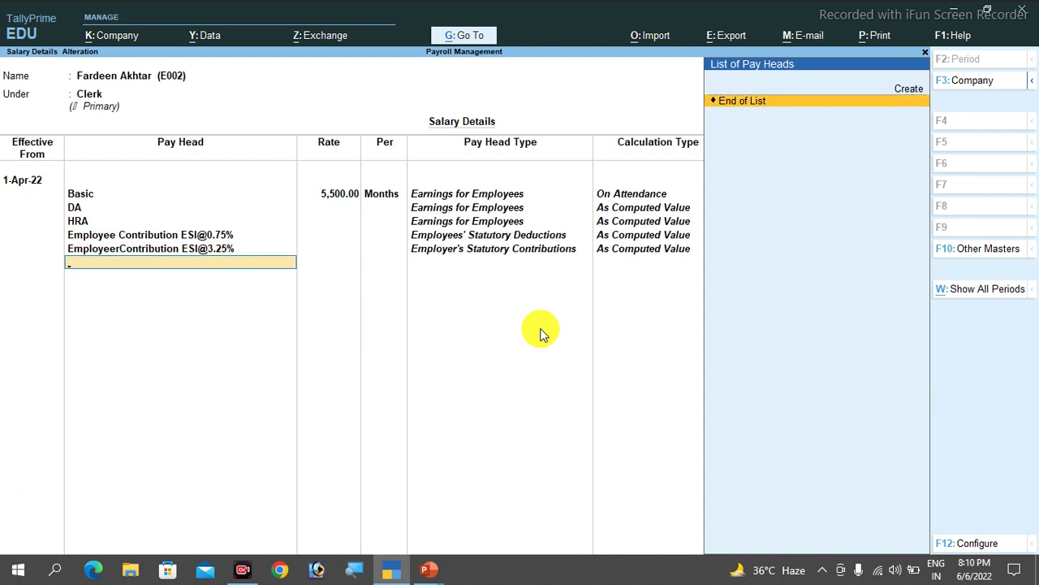
pyautogui.press('Return')
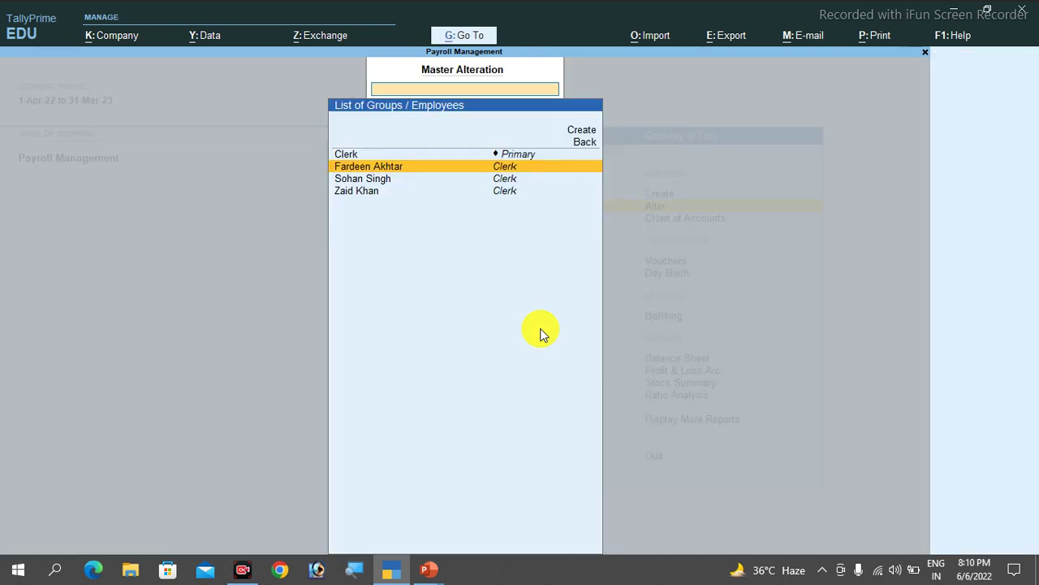
# - Add both ESI contribution pay heads, 0.75% and 3.25%, to the second clerk's salary details and save them
pyautogui.press('Down')
pyautogui.press('Return')
pyautogui.press('Return')
pyautogui.press('Return')
pyautogui.press('Return')
pyautogui.press('Return')
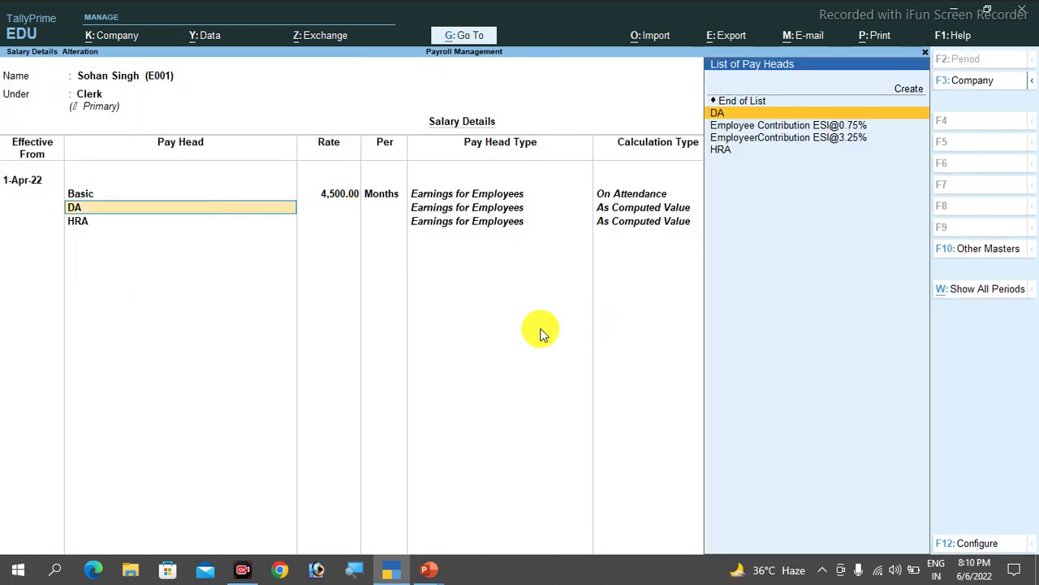
pyautogui.press('Down')
pyautogui.press('Return')
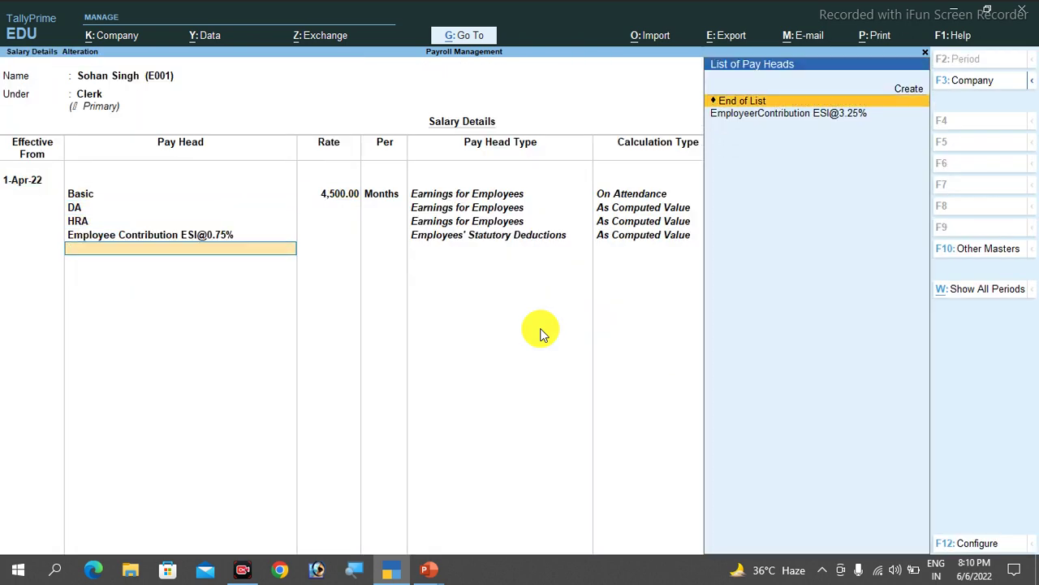
pyautogui.press('Return')
pyautogui.press('Return')
pyautogui.press('Down')
pyautogui.press('Return')
pyautogui.press('Return')
pyautogui.press('Return')
pyautogui.press('Return')
pyautogui.press('Return')
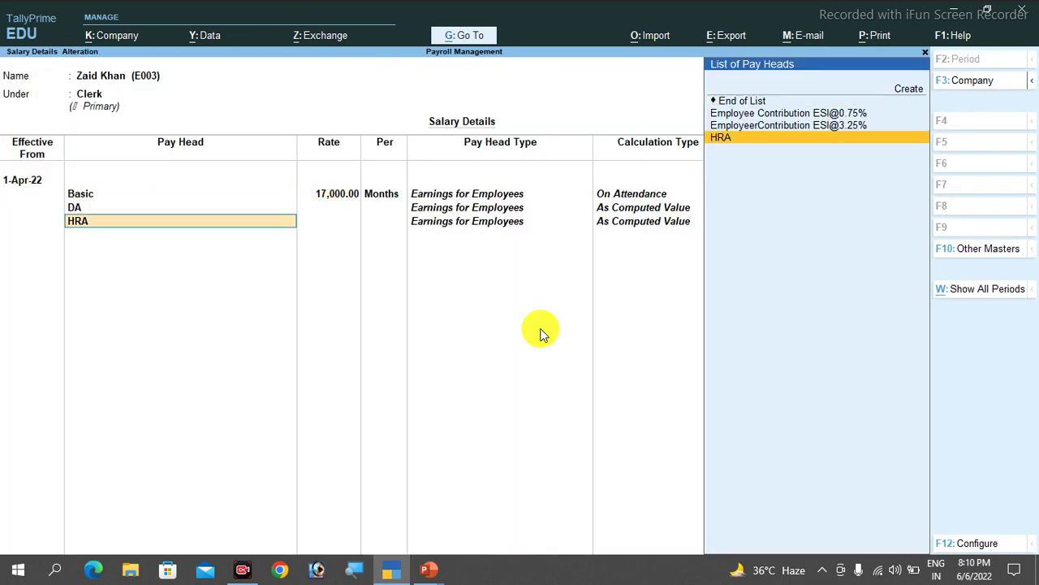
pyautogui.press('Down')
pyautogui.press('Return')
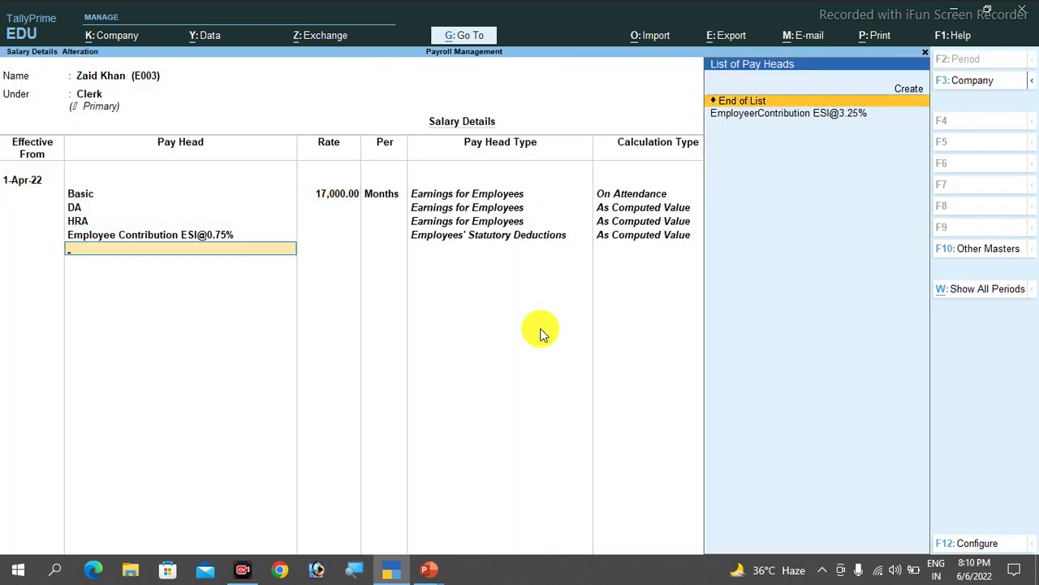
pyautogui.press('Down')
pyautogui.press('Return')
pyautogui.press('Return')
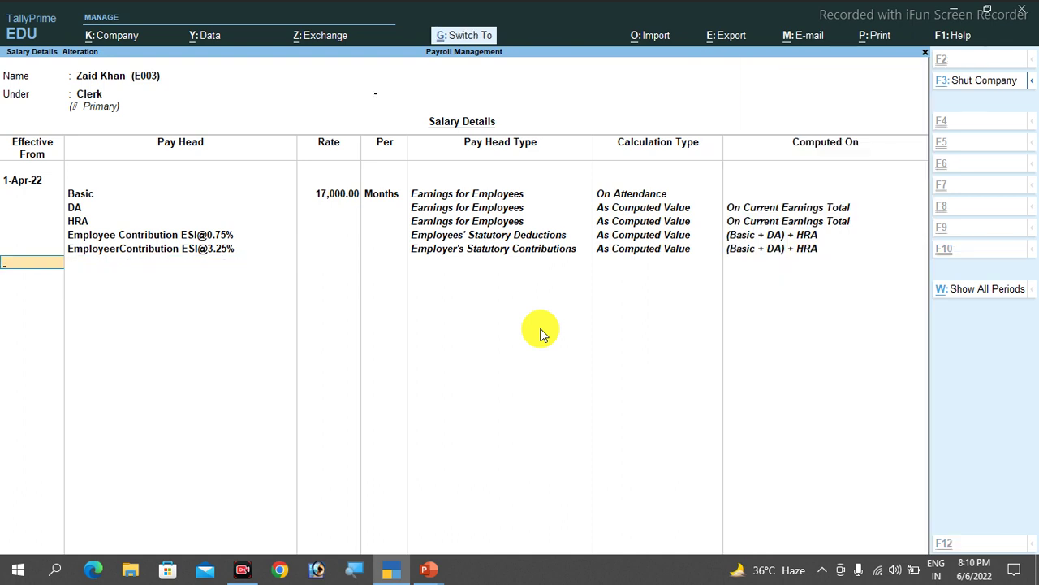
# - Save the third clerk's salary details and return to the Gateway of Tally
pyautogui.hotkey('ctrl', 'a')
pyautogui.press('Escape')
pyautogui.press('Escape')
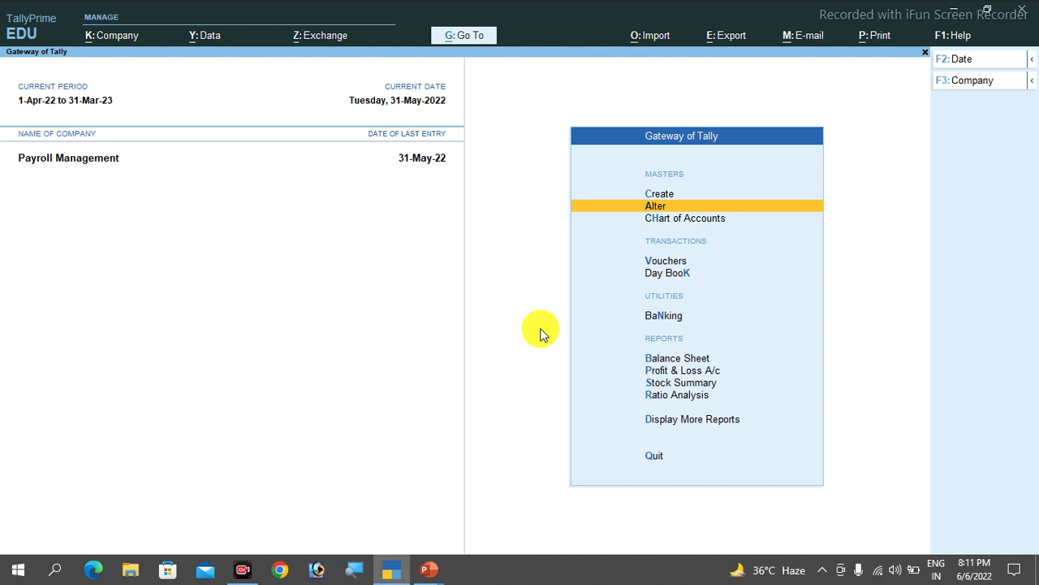
# - Open voucher creation from the Gateway of Tally
pyautogui.press('Down')
pyautogui.press('Down')
pyautogui.press('Down')
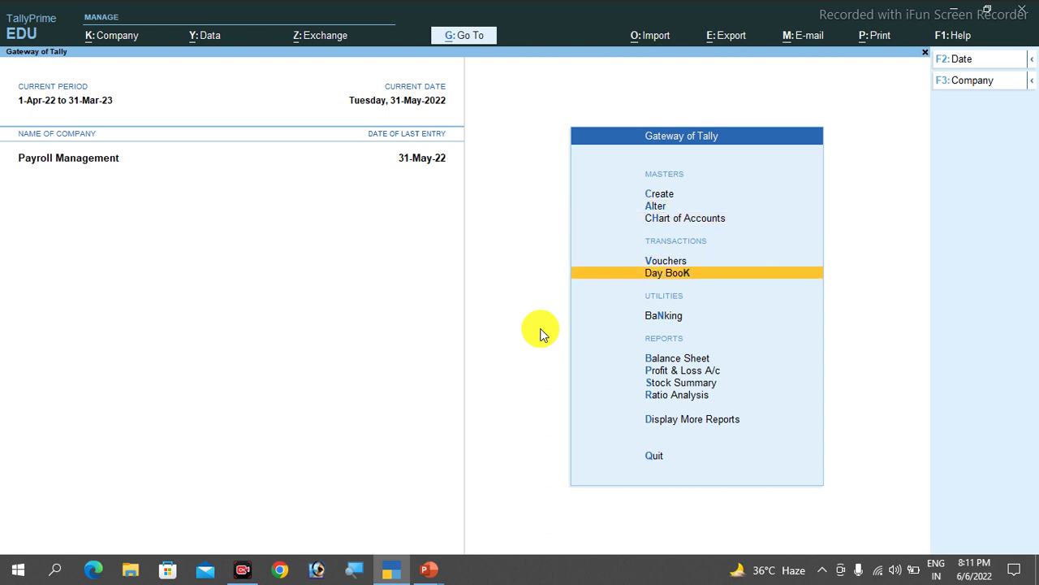
pyautogui.press('Up')
pyautogui.press('Return')
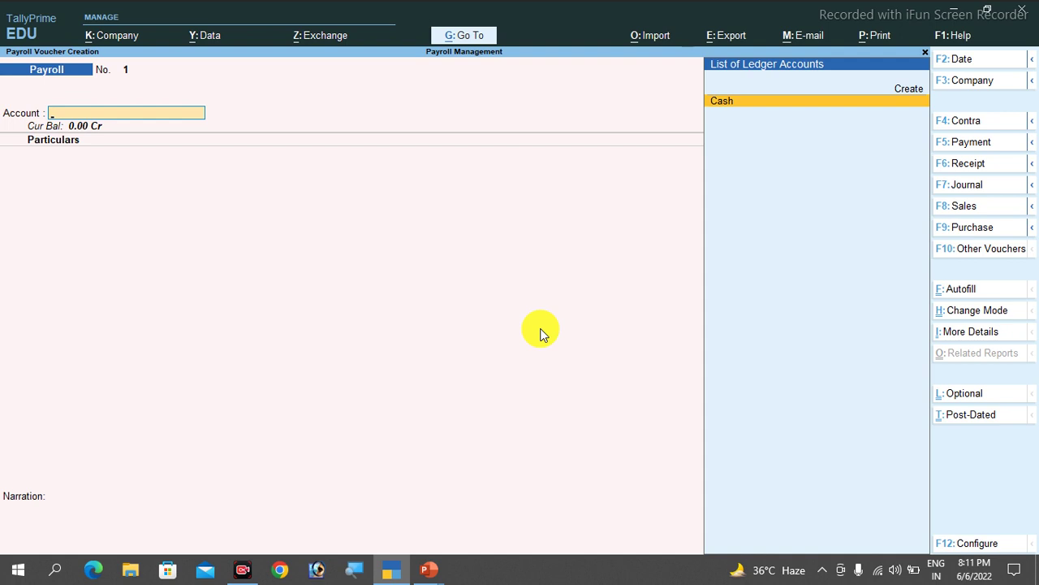
# - Review the attendance voucher dated 31-May-22 and switch the voucher type back to Payroll
pyautogui.press('pageup')
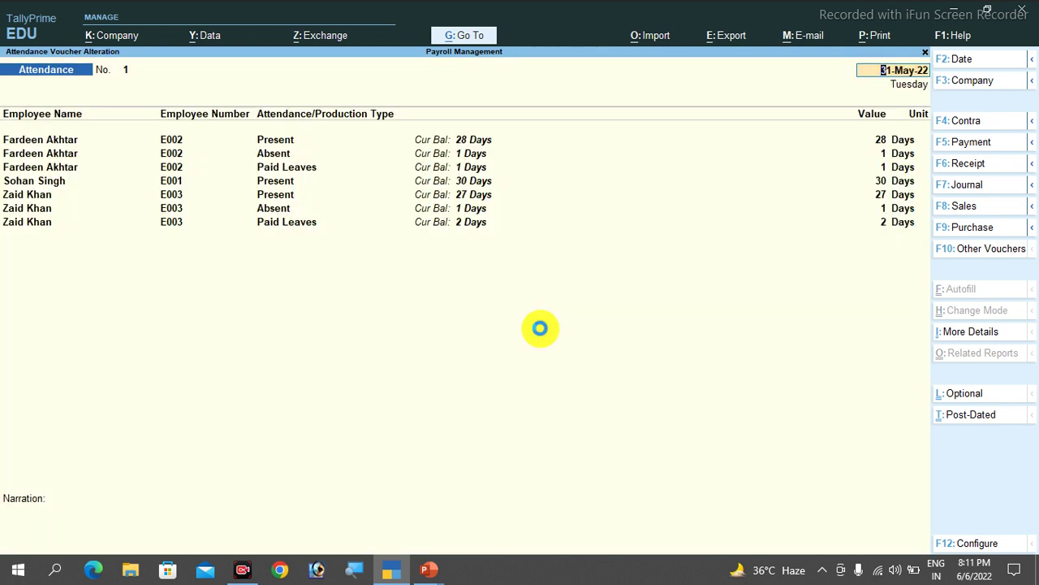
pyautogui.press('pagedown')
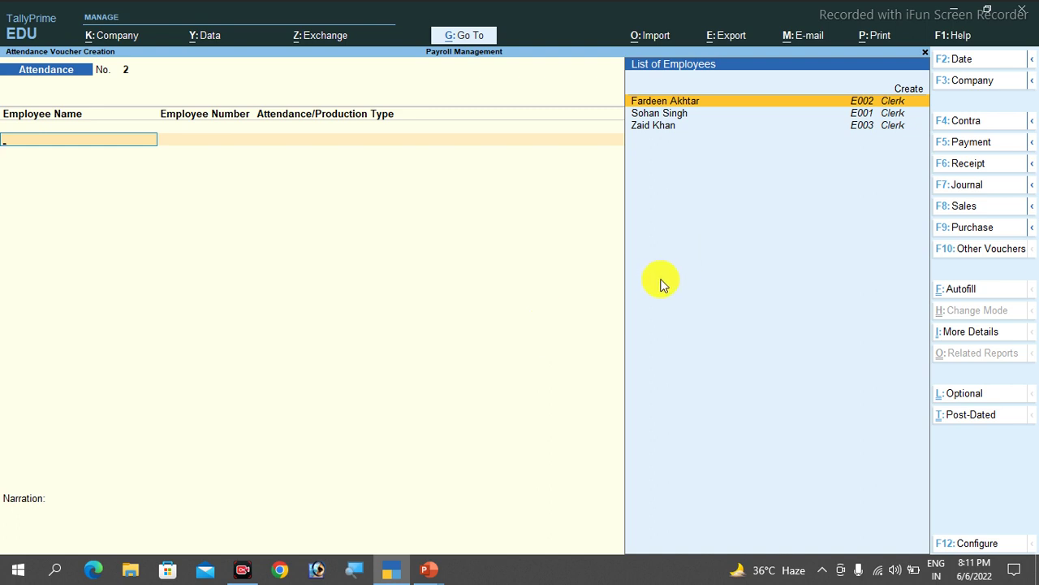
pyautogui.click(988, 252)
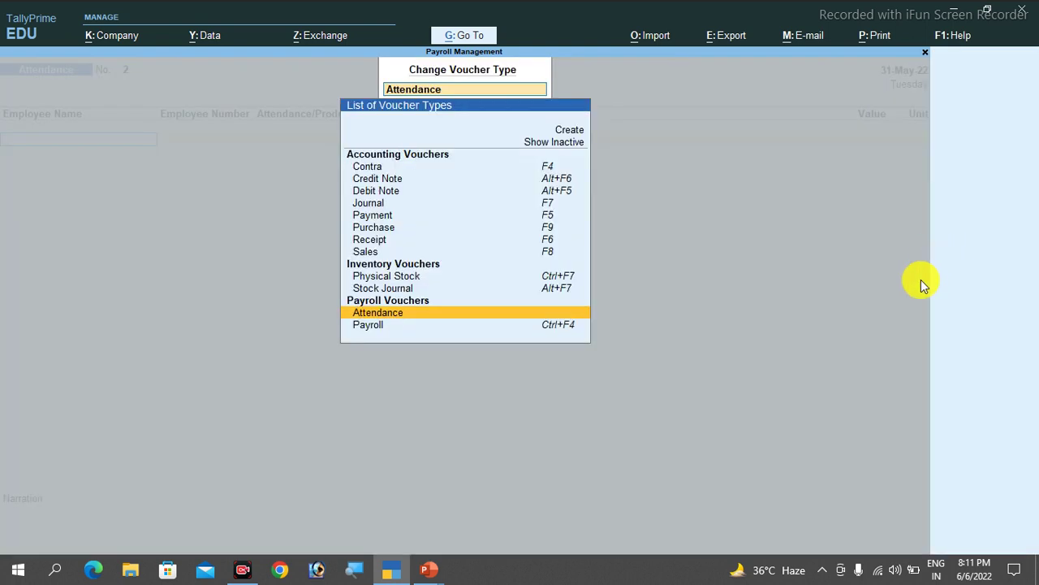
pyautogui.click(376, 326)
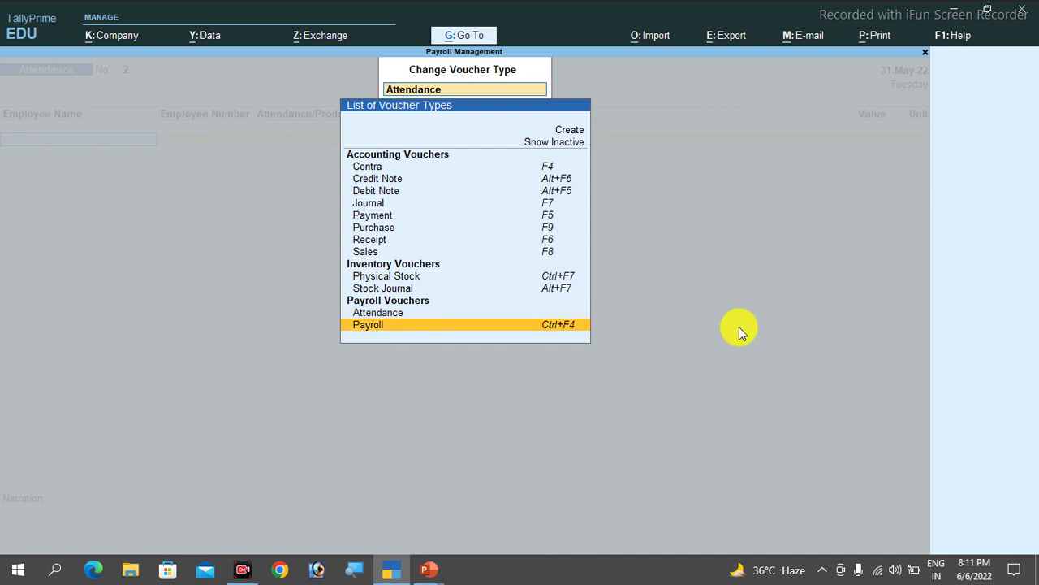
pyautogui.press('Return')
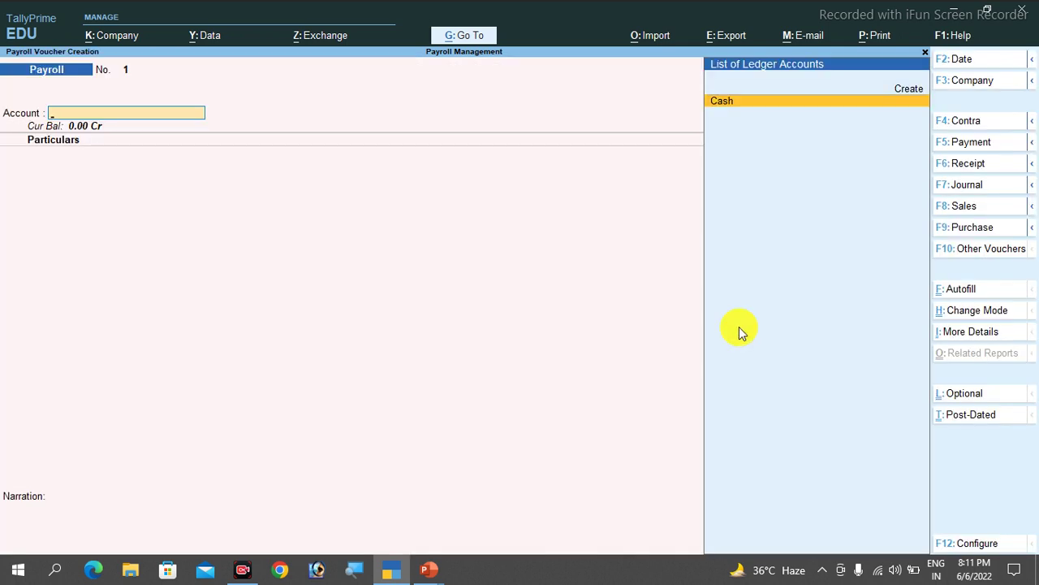
# - Set up Payroll Autofill for Salary from 1-5-2022 to 31-5-2022, covering All Items and sorted by Employee Name
pyautogui.press('ctrl')
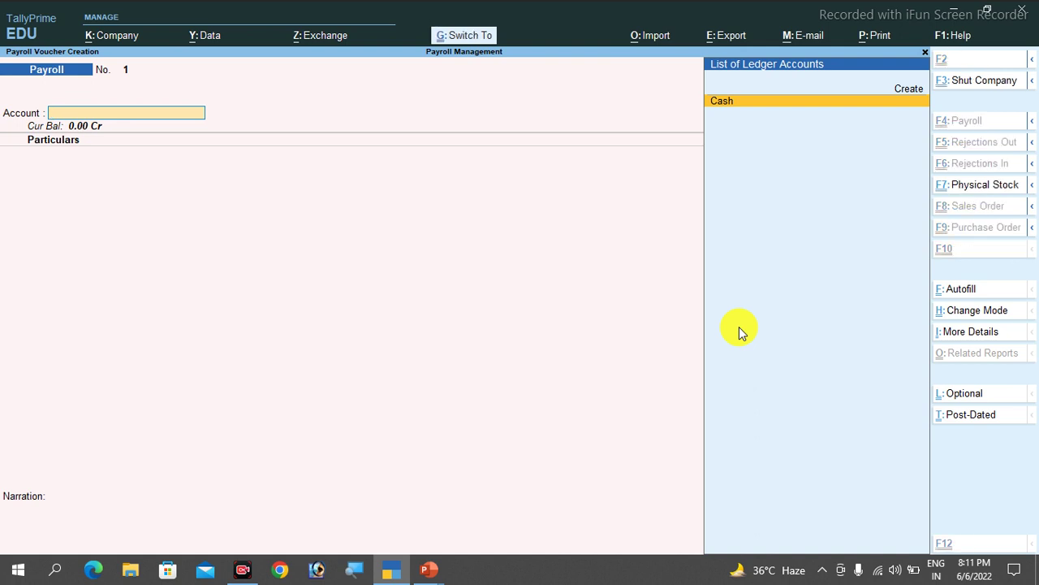
pyautogui.hotkey('ctrl', 'f')
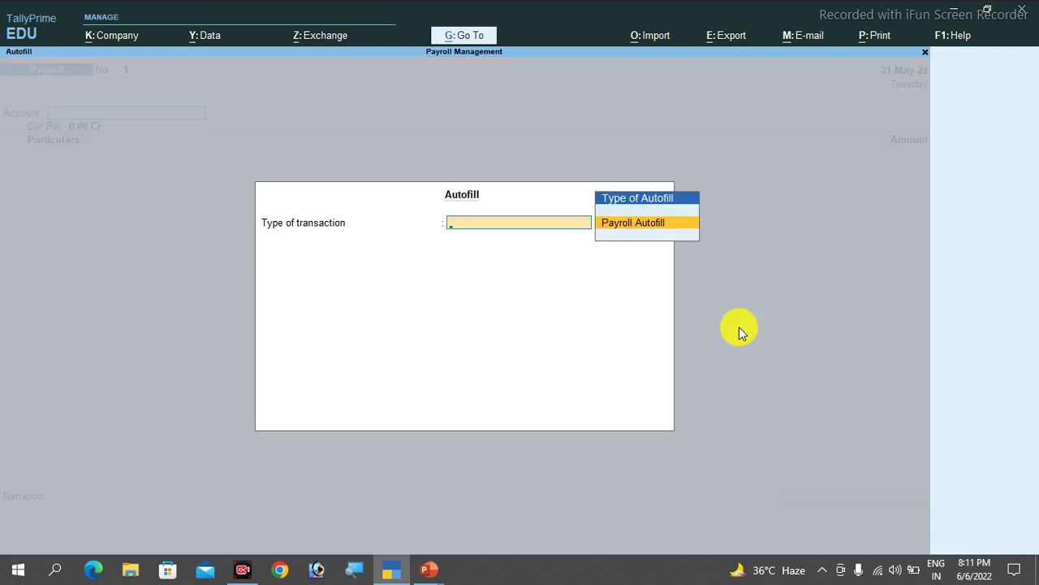
pyautogui.press('Return')
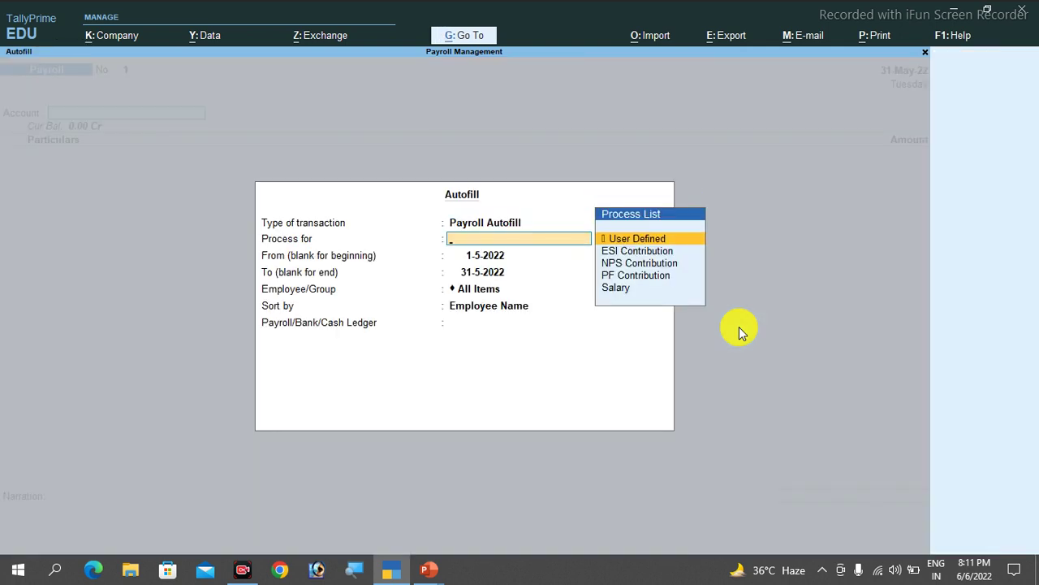
pyautogui.press('Down')
pyautogui.press('Down')
pyautogui.press('Down')
pyautogui.press('Down')
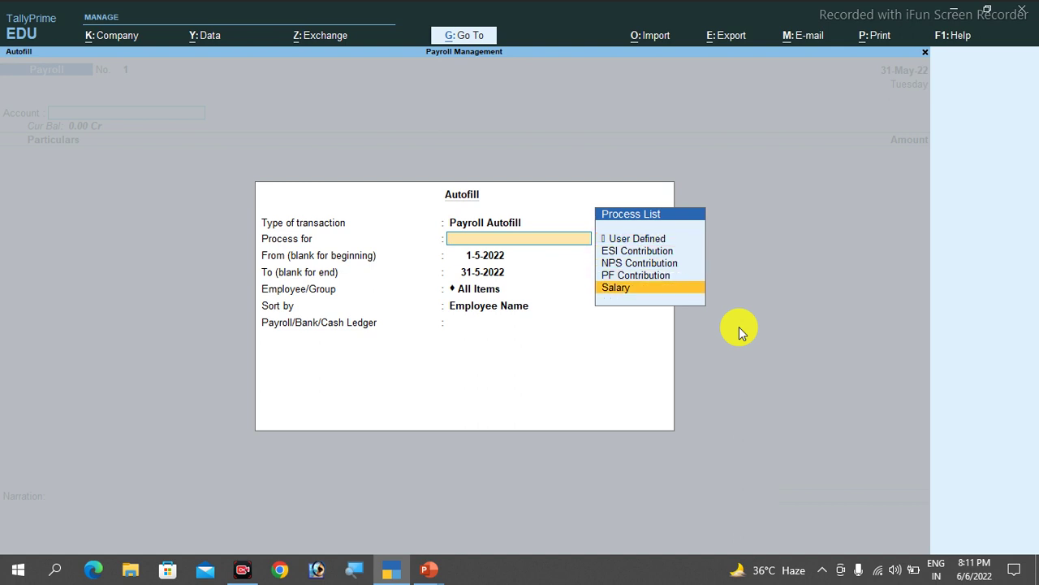
pyautogui.press('Return')
pyautogui.press('Return')
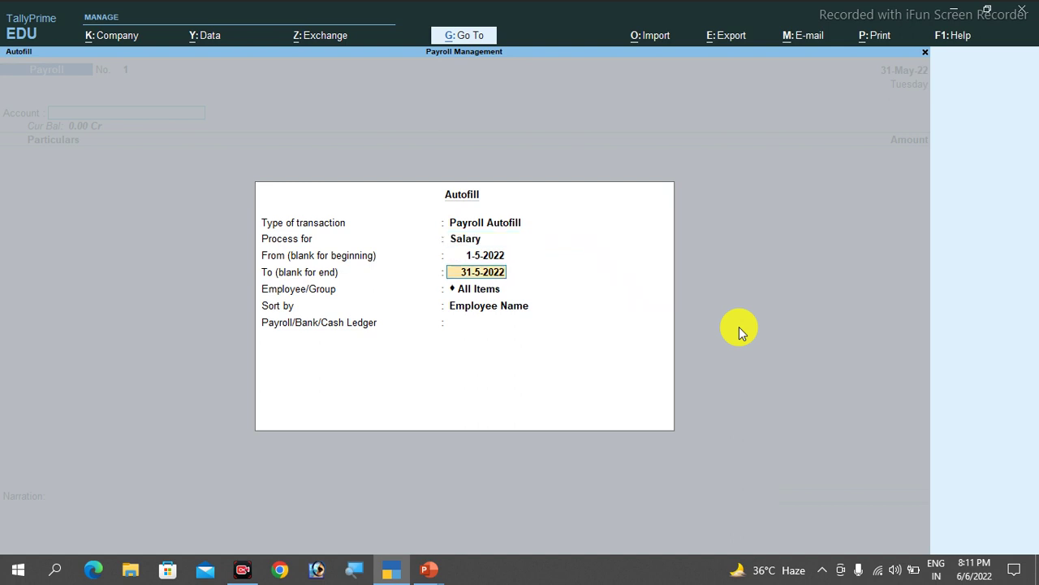
pyautogui.press('Return')
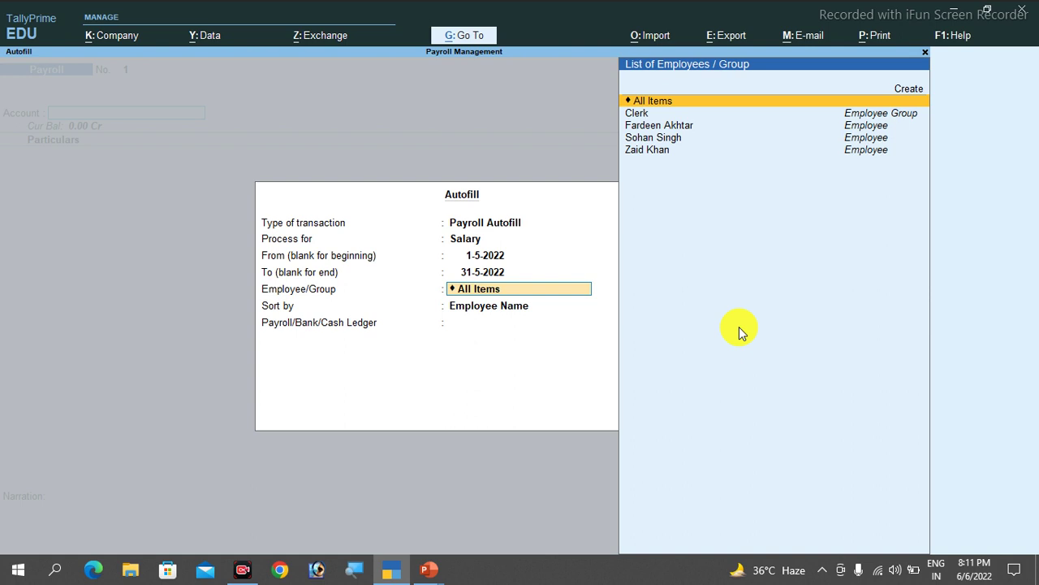
pyautogui.press('Return')
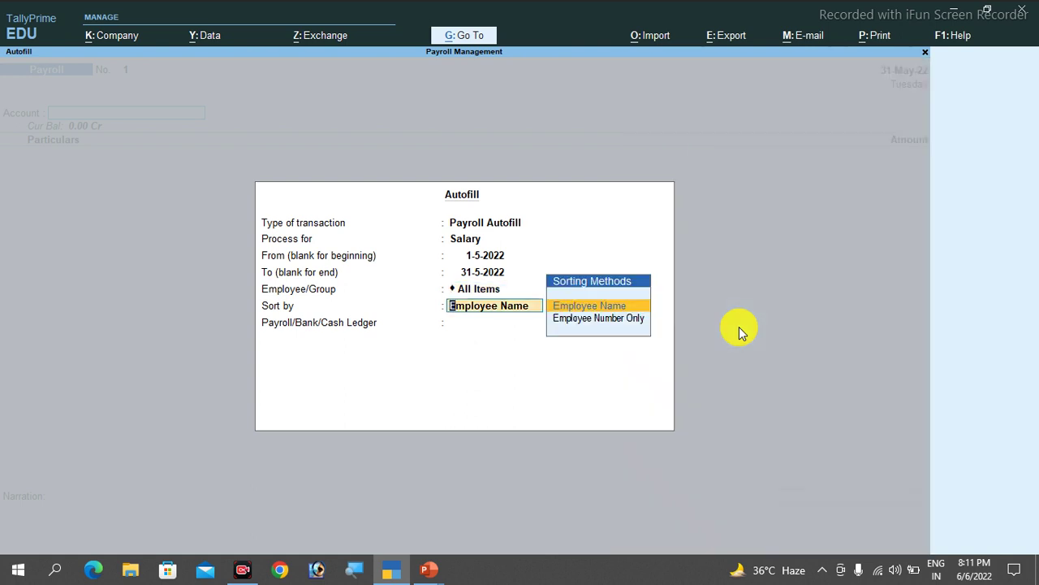
pyautogui.press('Return')
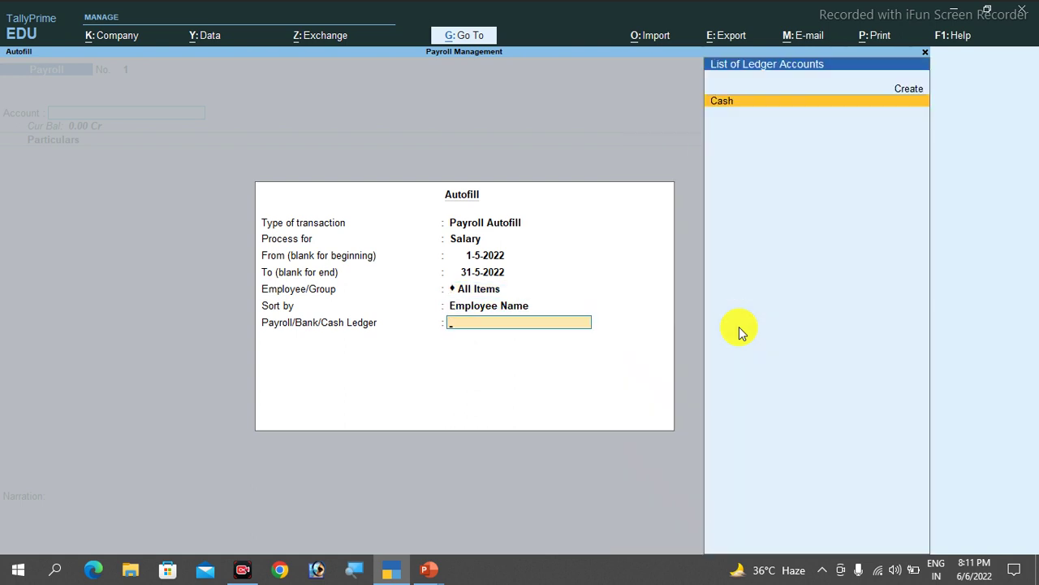
# - Create the payroll ledger Salary Payble with pay head type Not Applicable under Current Liabilities, and save the autofilled salary voucher
pyautogui.press('Up')
pyautogui.press('Return')
pyautogui.write('Salary Payble')
pyautogui.press('Return')
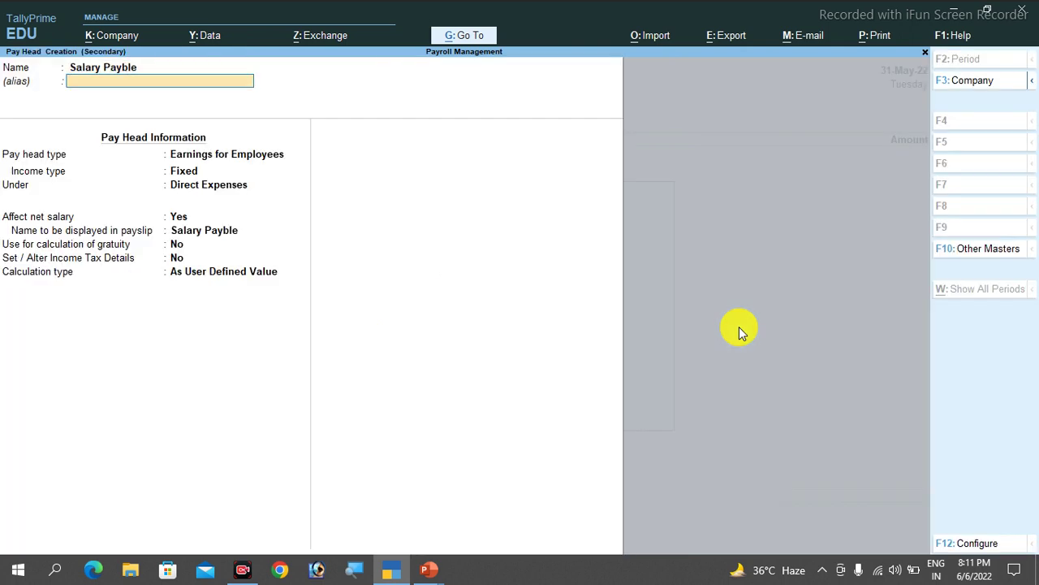
pyautogui.press('Return')
pyautogui.press('Up')
pyautogui.press('Up')
pyautogui.press('Up')
pyautogui.press('Return')
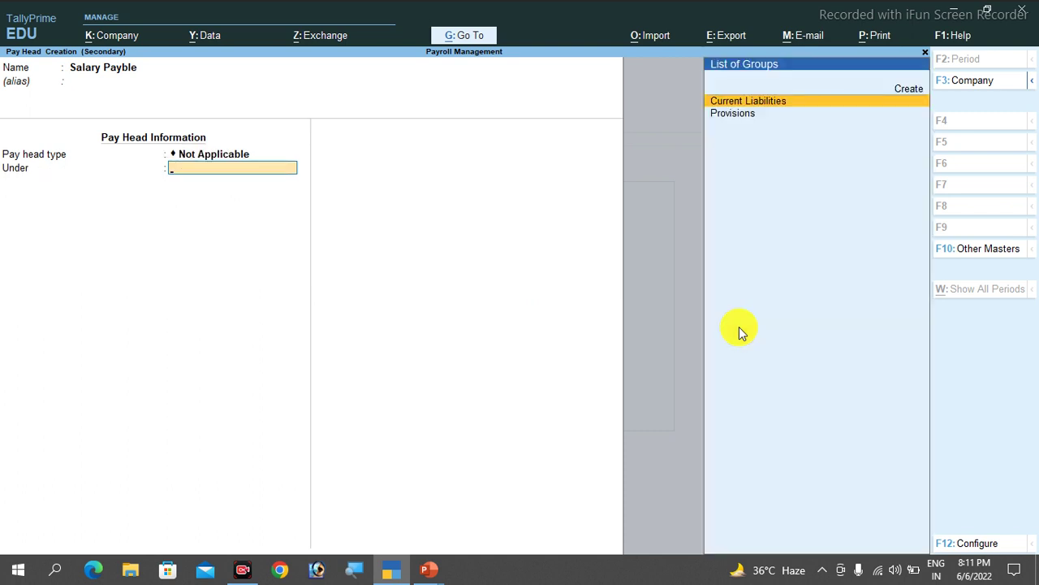
pyautogui.press('Return')
pyautogui.press('Return')
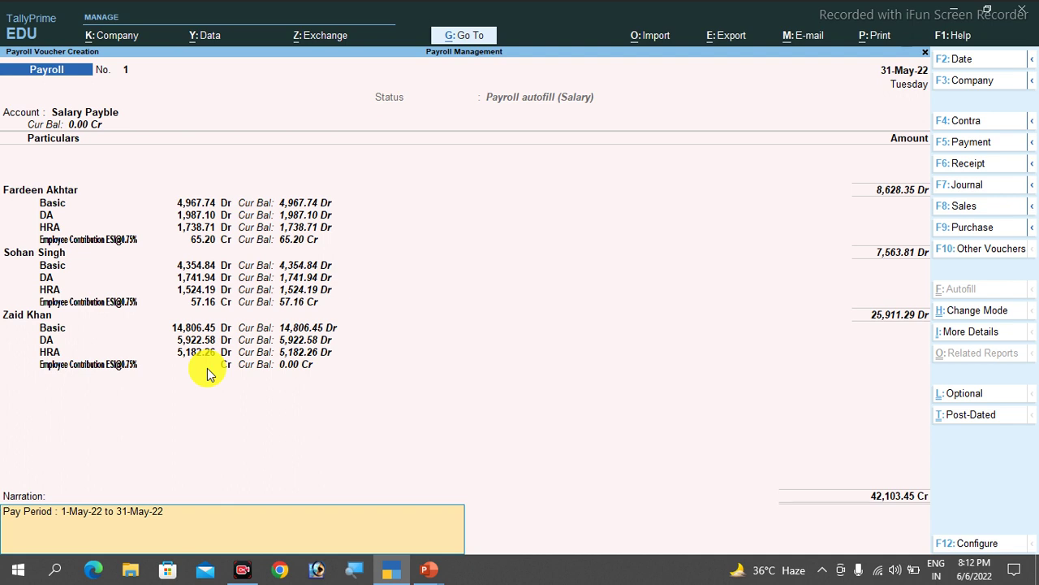
pyautogui.hotkey('ctrl', 'a')
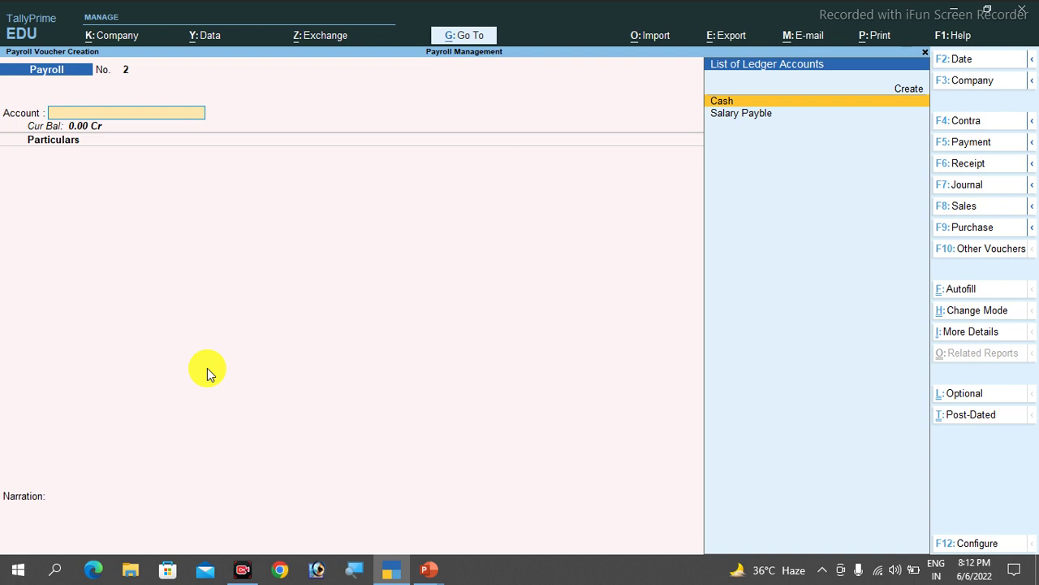
# - Set up Payroll Autofill for ESI Contribution from 1-5-2022 to 31-5-2022, covering All Items and sorted by Employee Name
pyautogui.click(946, 290)
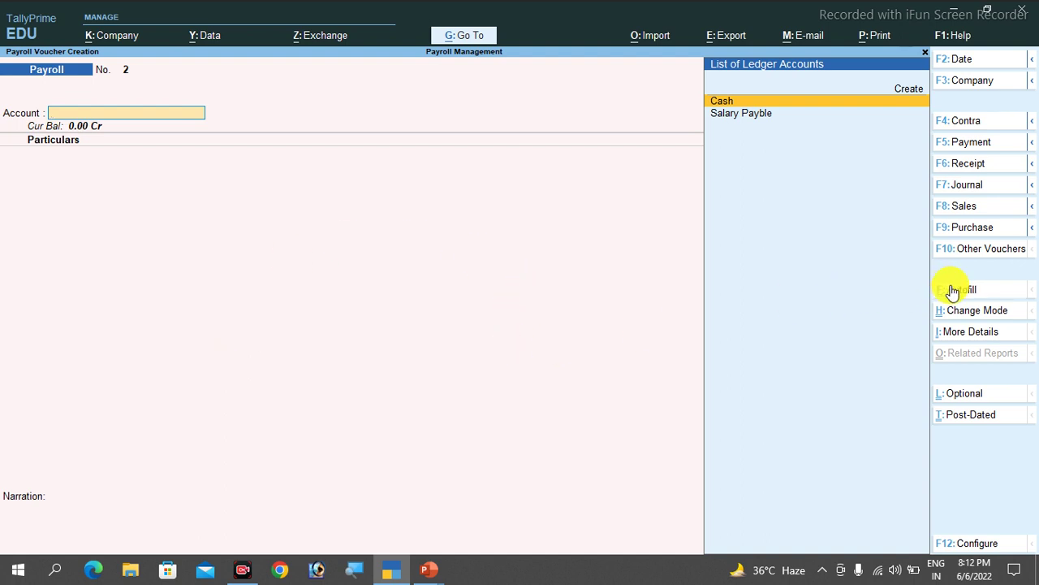
pyautogui.press('Return')
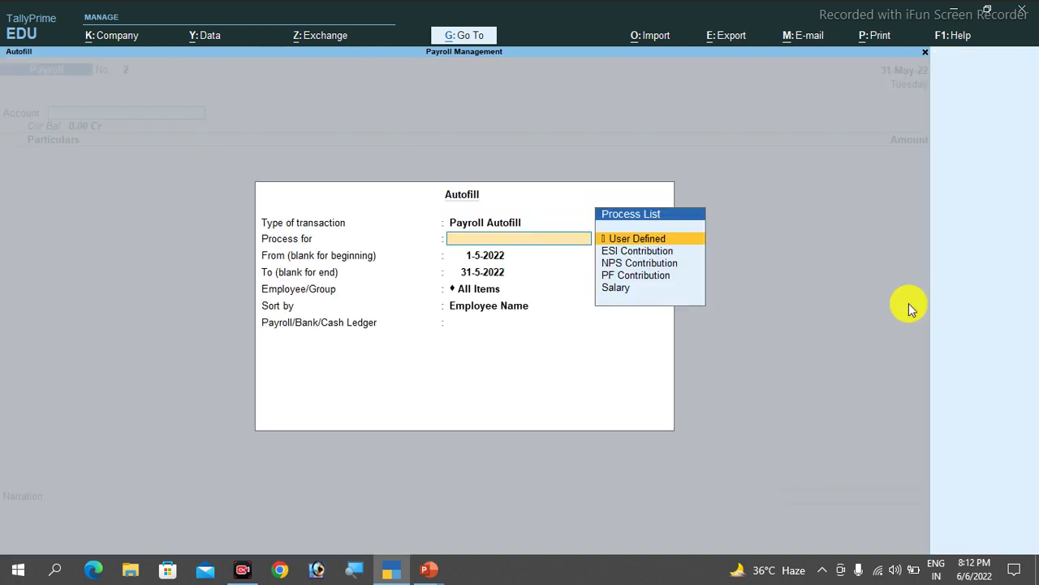
pyautogui.press('Down')
pyautogui.press('Down')
pyautogui.press('Down')
pyautogui.press('Down')
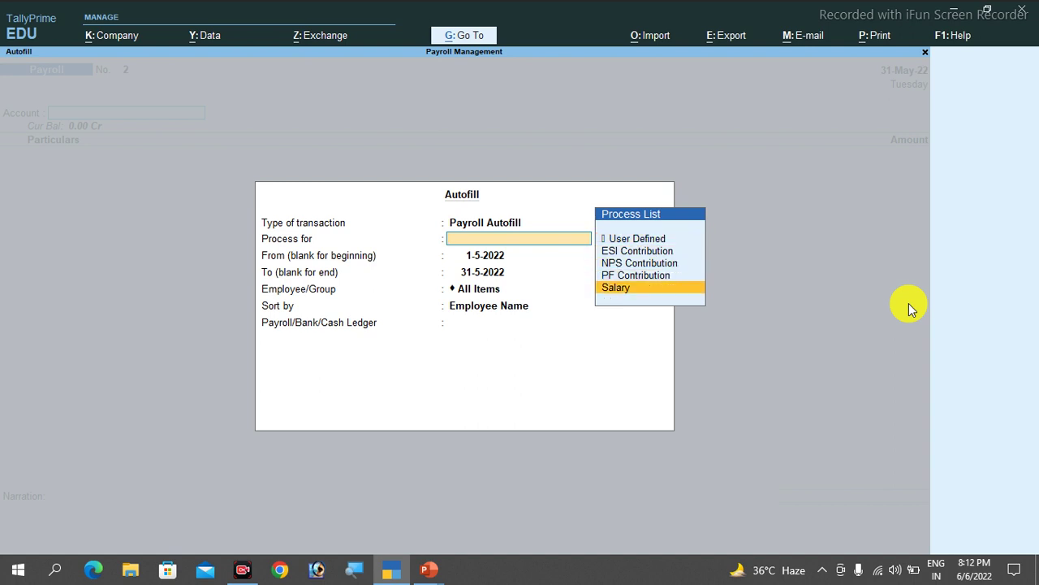
pyautogui.press('Up')
pyautogui.press('Up')
pyautogui.press('Up')
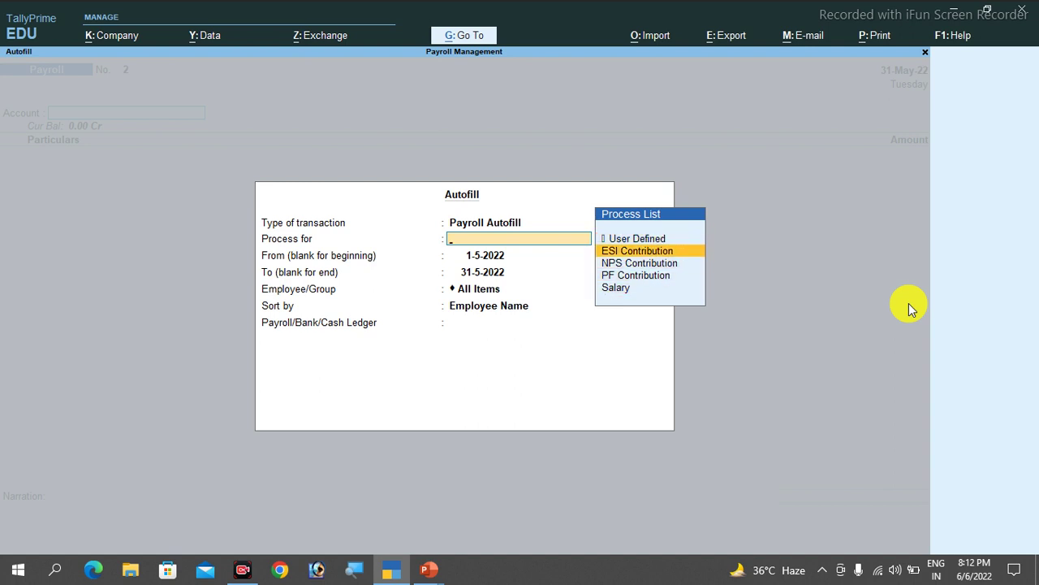
pyautogui.press('Return')
pyautogui.press('Return')
pyautogui.press('Return')
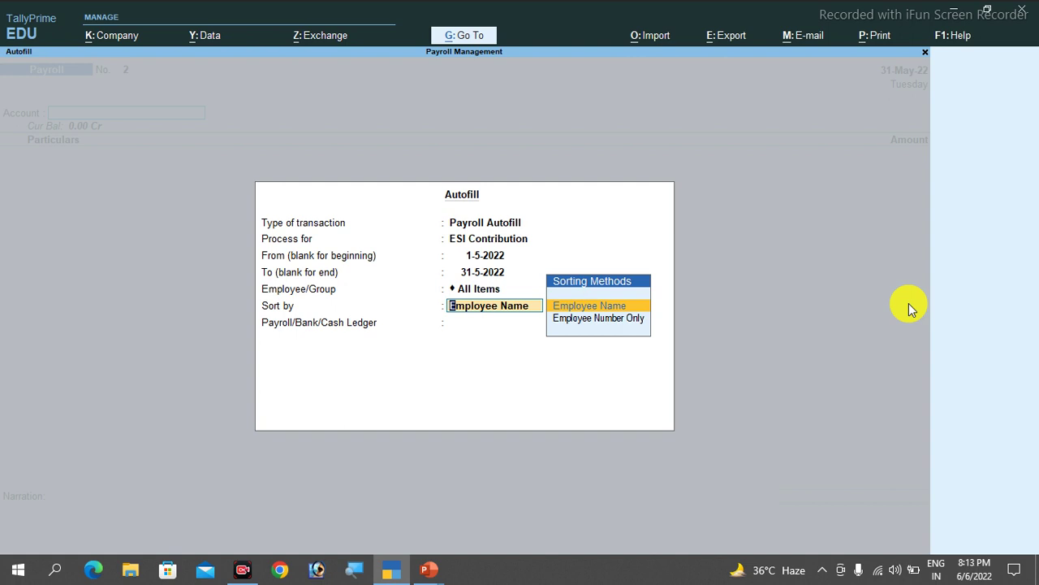
pyautogui.press('Return')
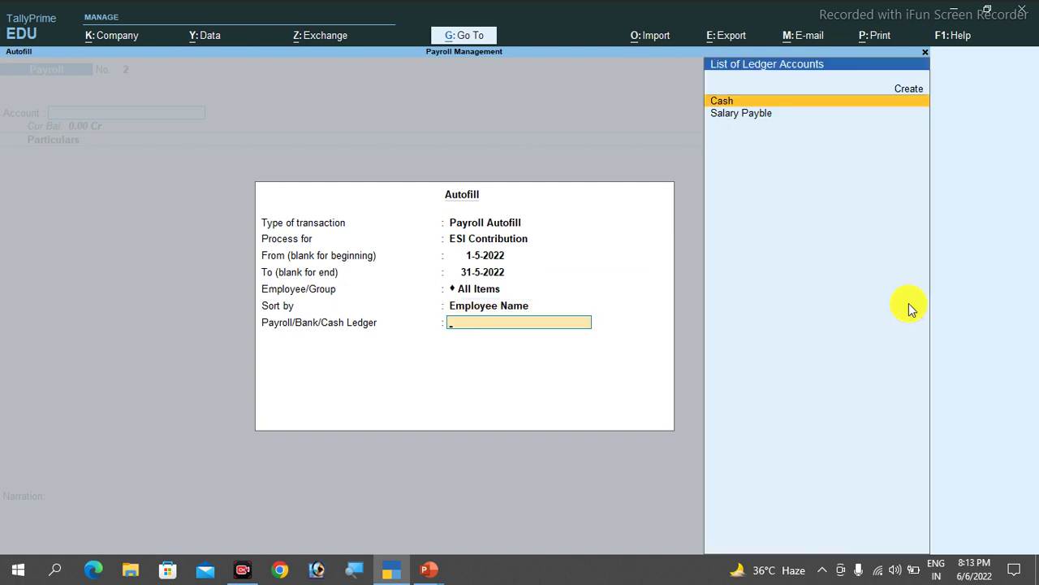
# - Create the payroll ledger ESI Payable with pay head type Not Applicable under Current Liabilities and fill the voucher with it
pyautogui.press('Up')
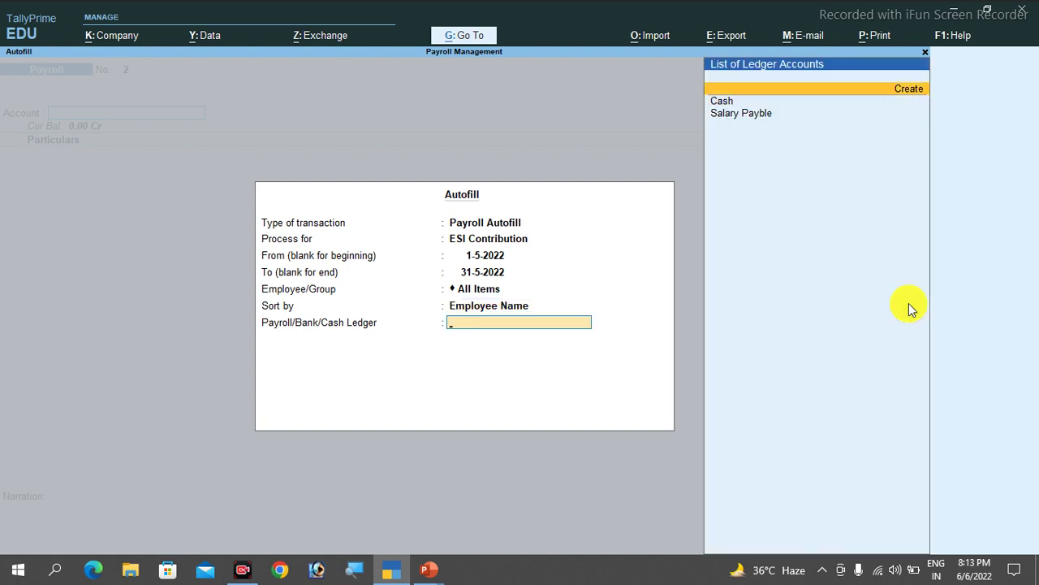
pyautogui.press('Return')
pyautogui.write('ESI Pa')
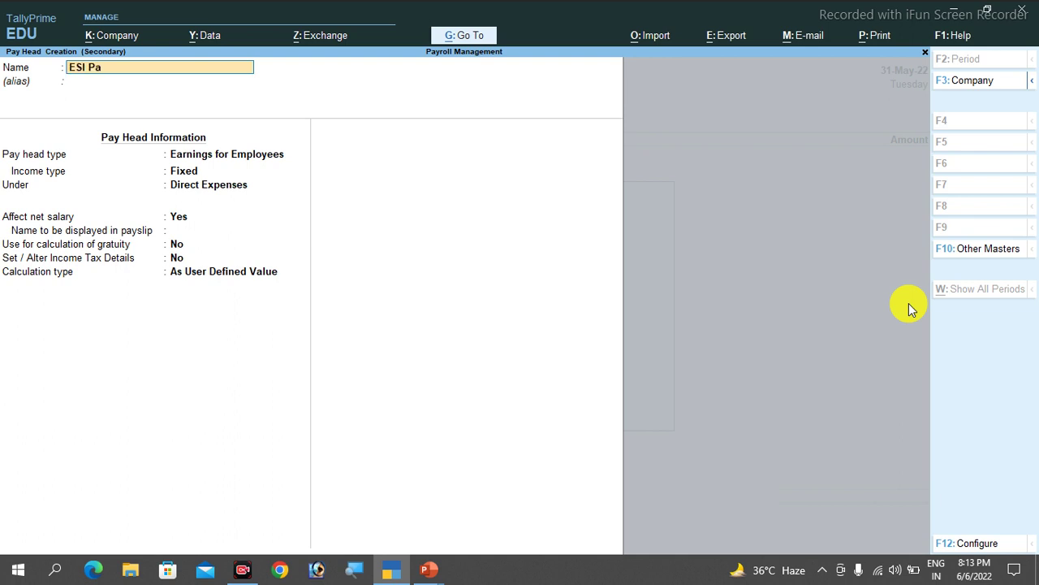
pyautogui.write('yabl')
pyautogui.press('BackSpace')
pyautogui.write('ble')
pyautogui.press('Return')
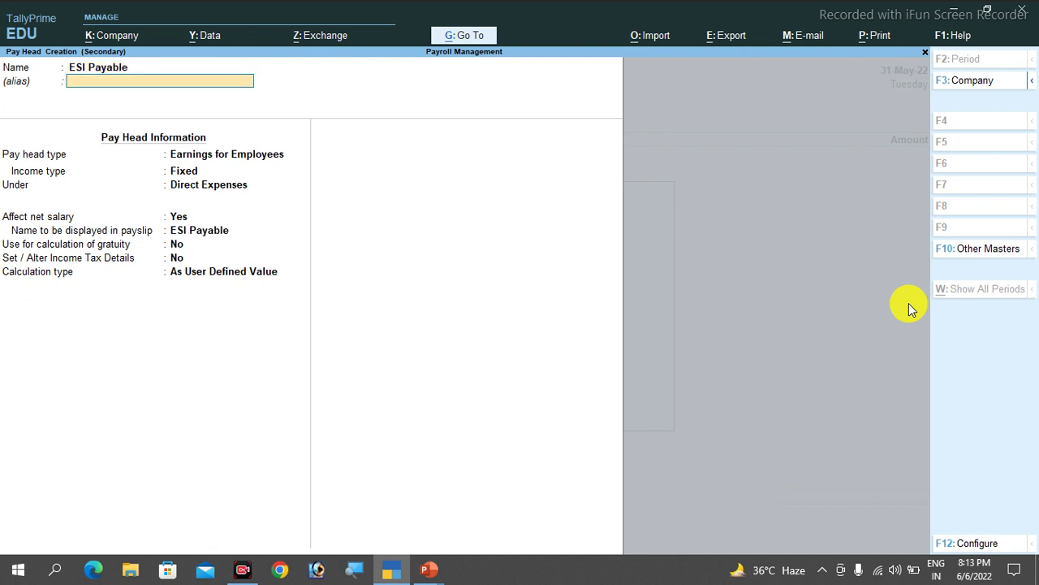
pyautogui.press('Return')
pyautogui.press('Up')
pyautogui.press('Up')
pyautogui.press('Up')
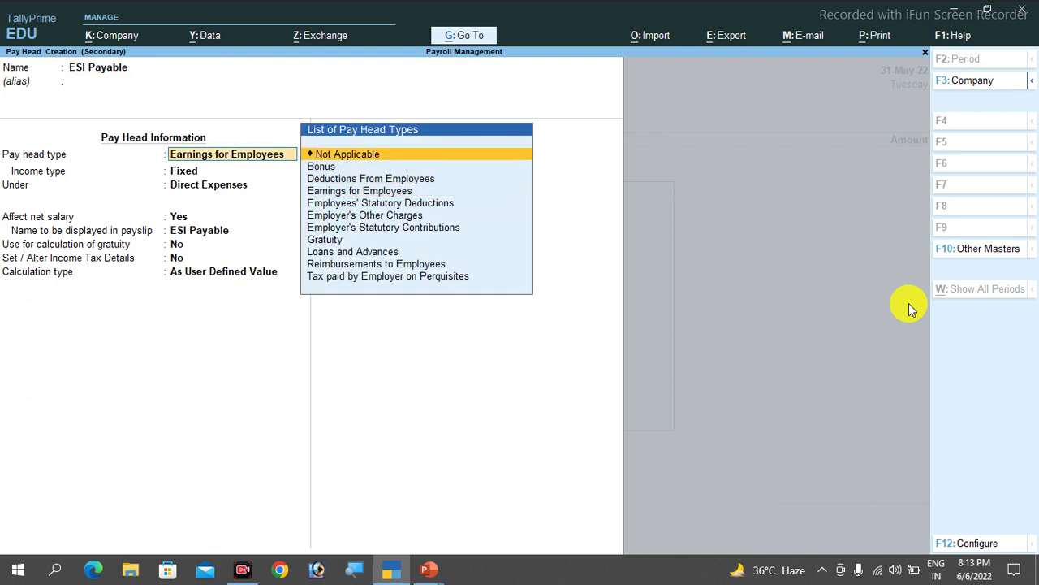
pyautogui.press('Return')
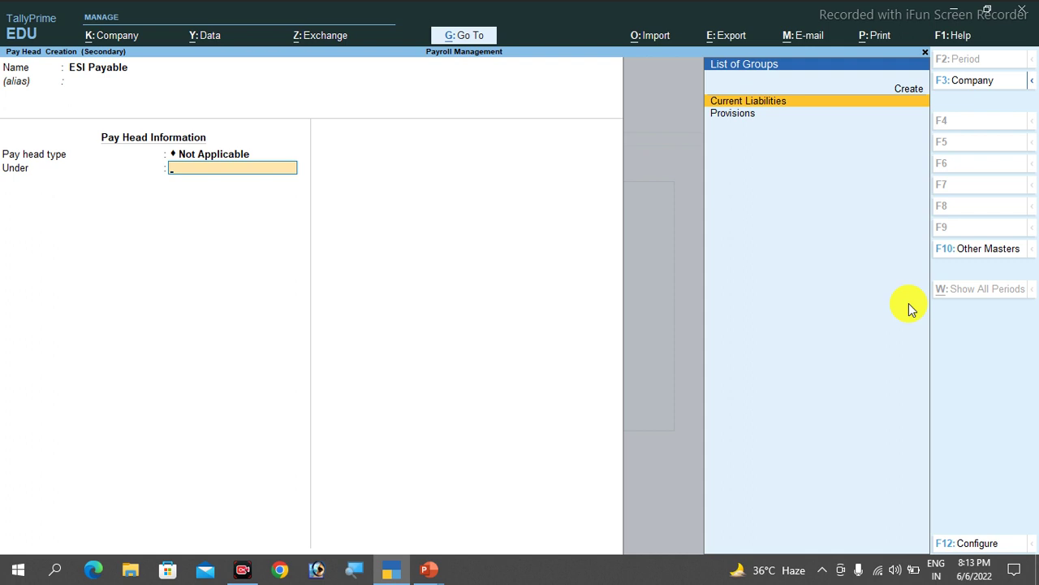
pyautogui.press('Return')
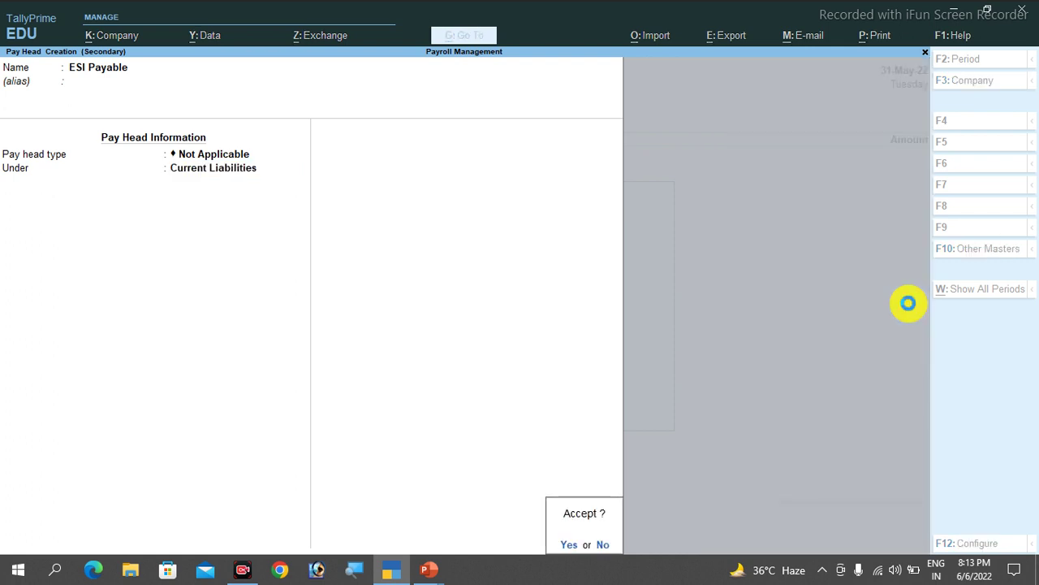
pyautogui.press('Return')
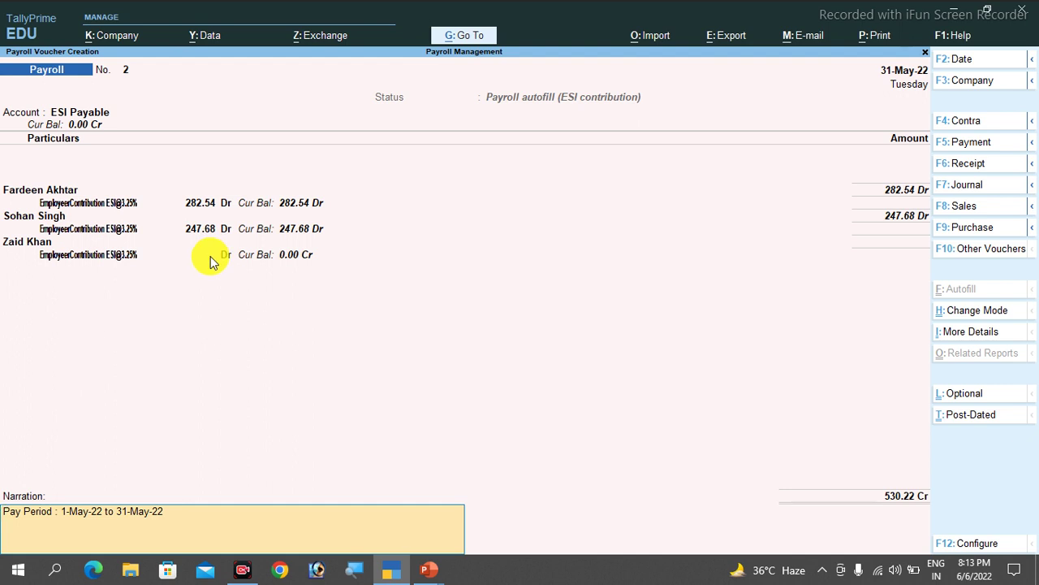
# - Save the ESI contribution payroll voucher and reopen it for review
pyautogui.hotkey('ctrl', 'a')
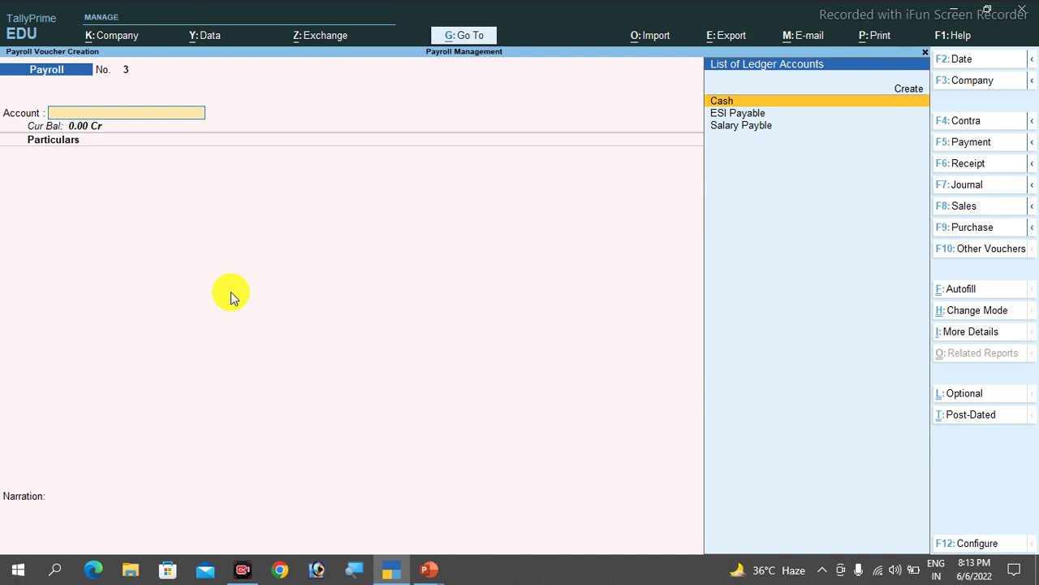
pyautogui.press('pageup')
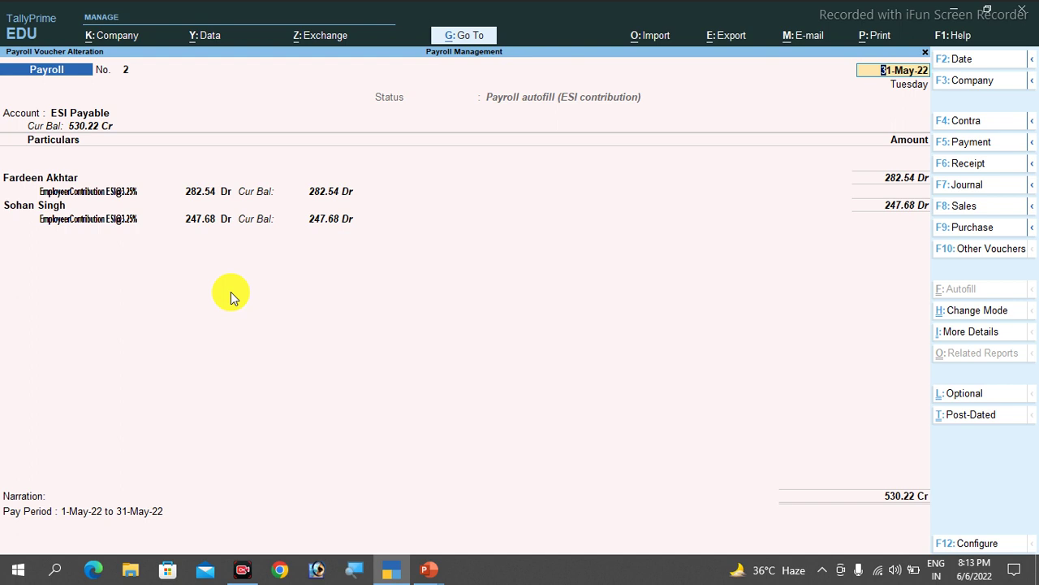
# - Close the payroll vouchers and open the list of additional reports from the Gateway of Tally
pyautogui.press('Escape')
pyautogui.press('y')
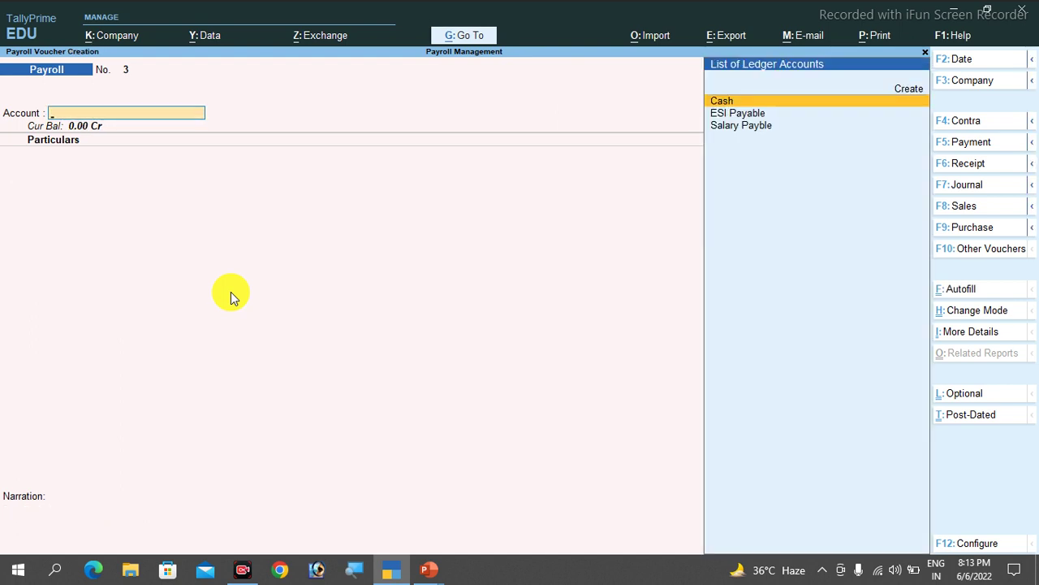
pyautogui.press('Escape')
pyautogui.press('Down')
pyautogui.press('Down')
pyautogui.press('Down')
pyautogui.press('Down')
pyautogui.press('Down')
pyautogui.press('Down')
pyautogui.press('Down')
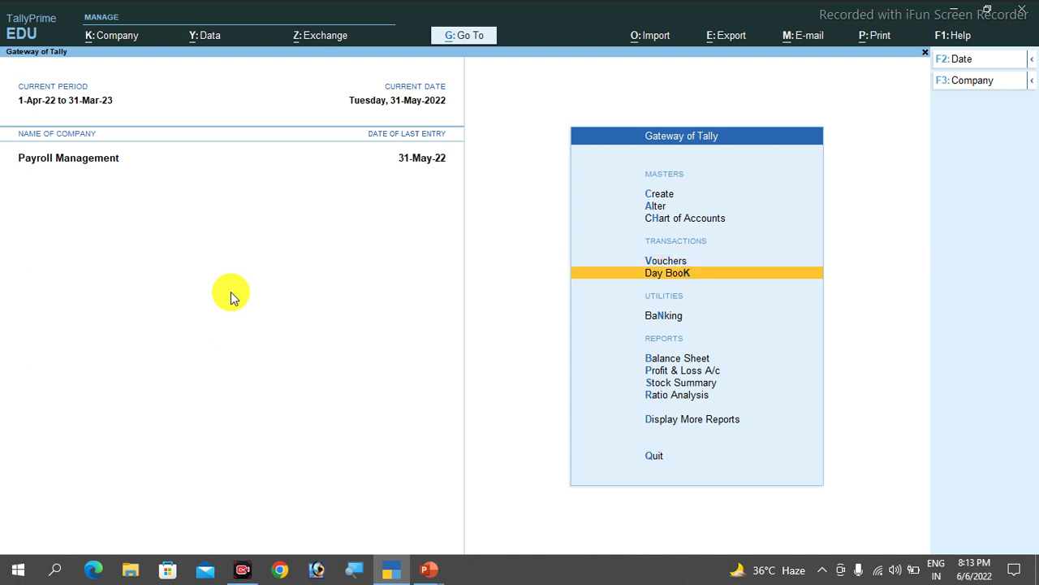
pyautogui.press('Return')
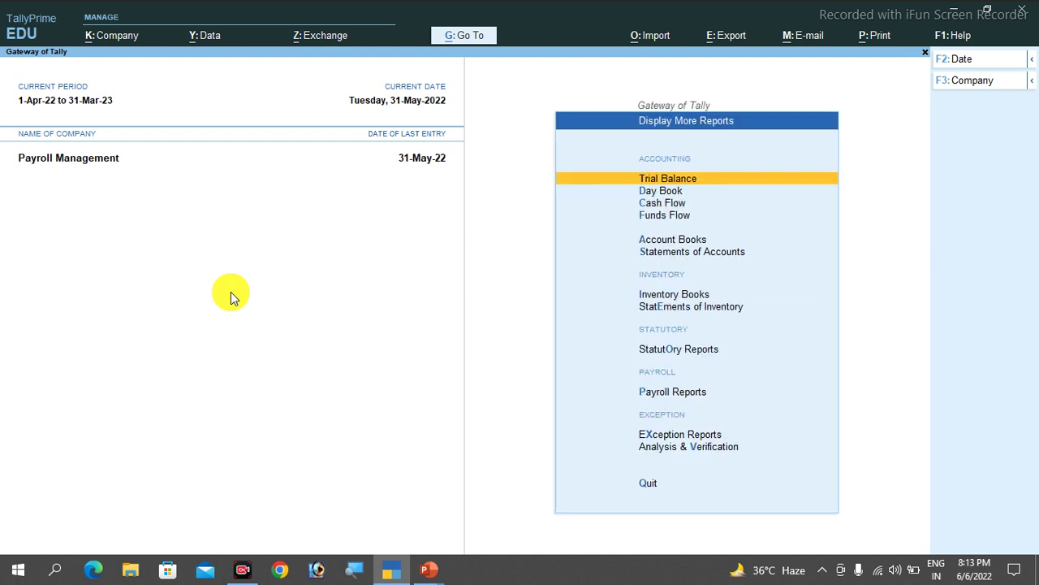
# - Open the May 2022 Pay Slip of the first listed employee from the Payroll Reports
pyautogui.press('Down')
pyautogui.press('Down')
pyautogui.press('Down')
pyautogui.press('Down')
pyautogui.press('Down')
pyautogui.press('Down')
pyautogui.press('Down')
pyautogui.press('Down')
pyautogui.press('Down')
pyautogui.press('Down')
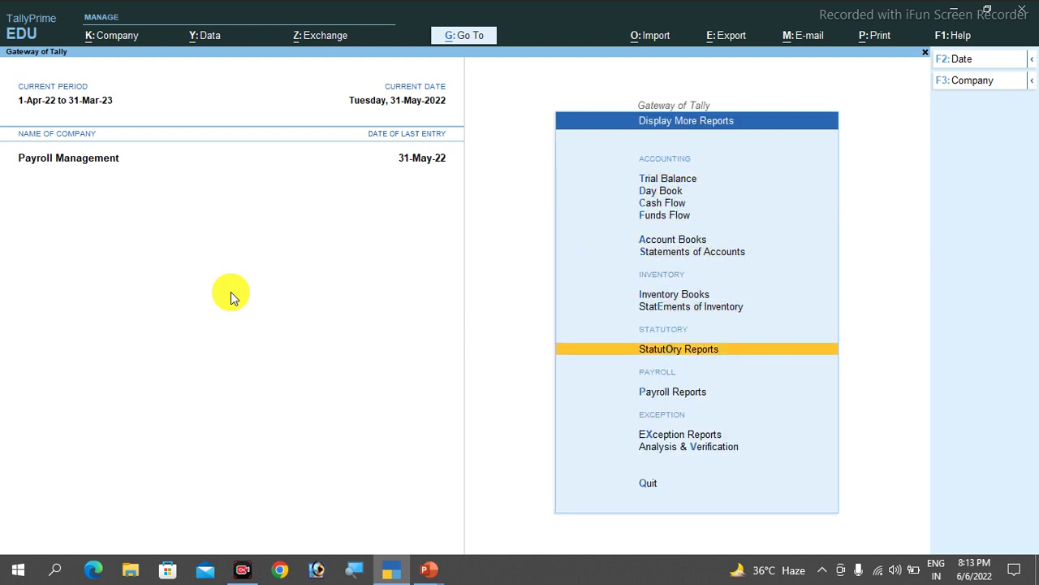
pyautogui.press('Up')
pyautogui.press('Return')
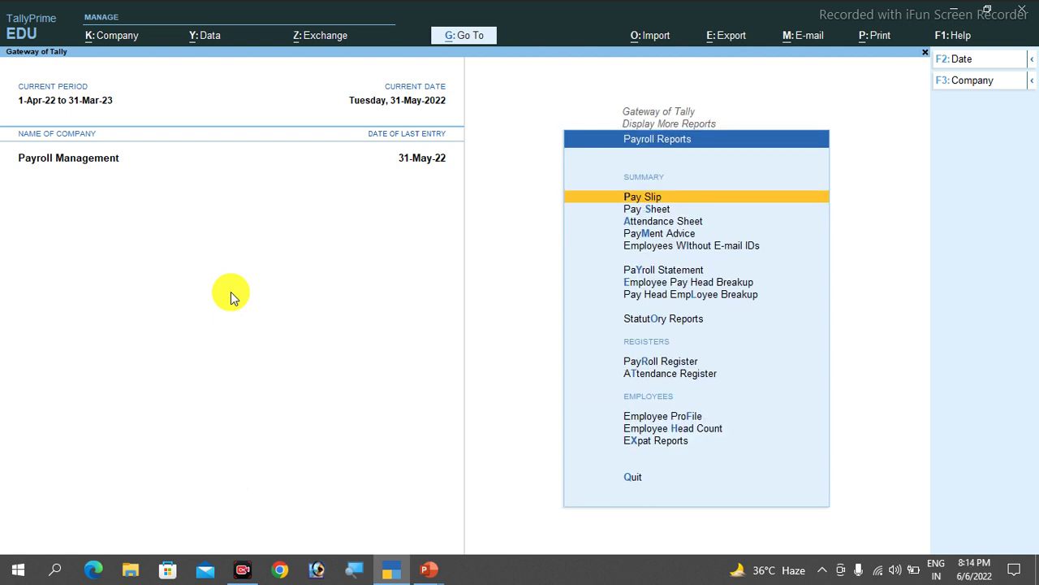
pyautogui.press('Return')
pyautogui.press('Down')
pyautogui.press('Down')
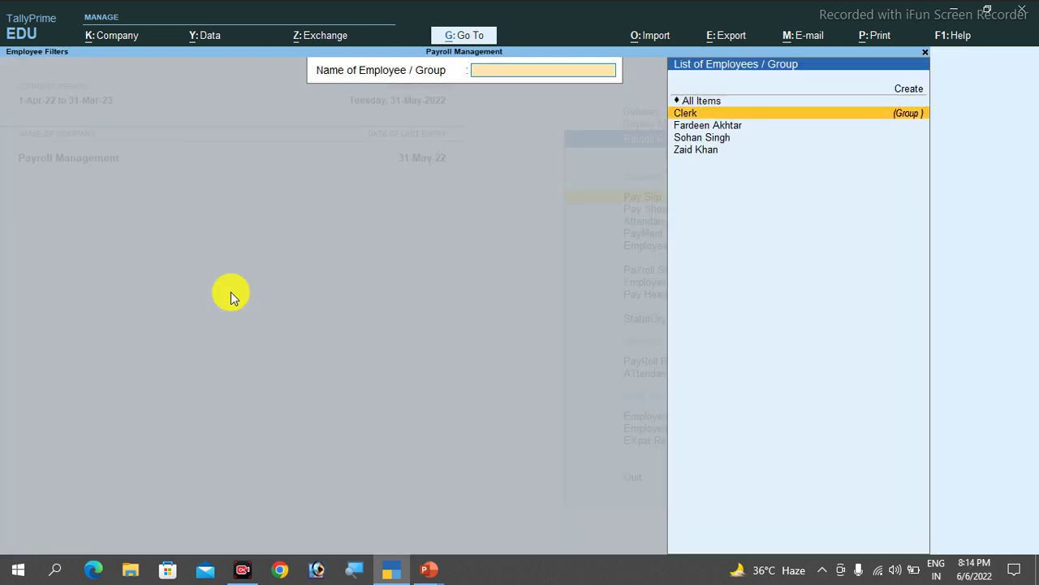
pyautogui.press('Return')
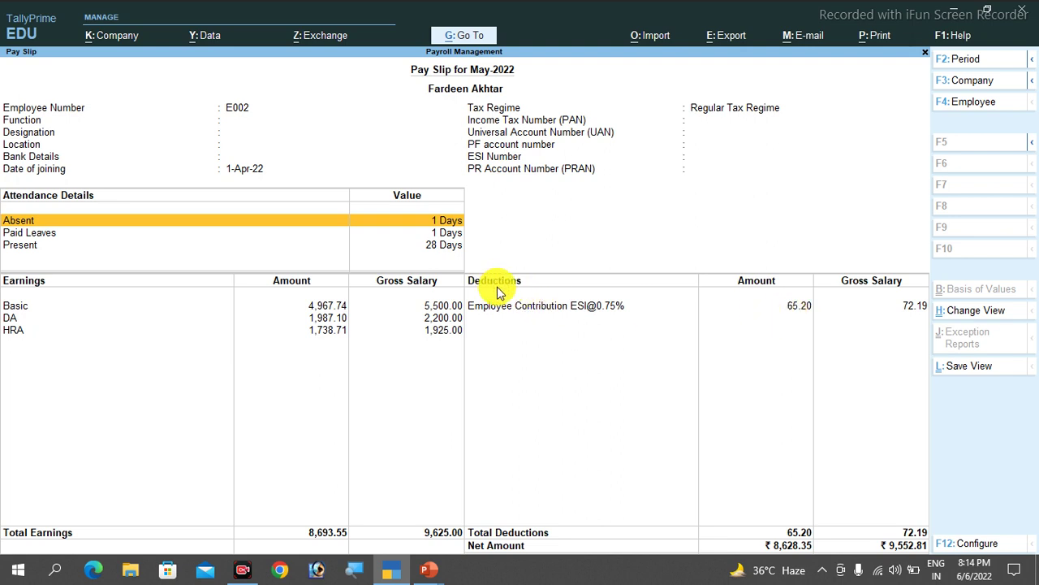
# - Close this pay slip and view the May 2022 Pay Slip of the second listed employee
pyautogui.press('Escape')
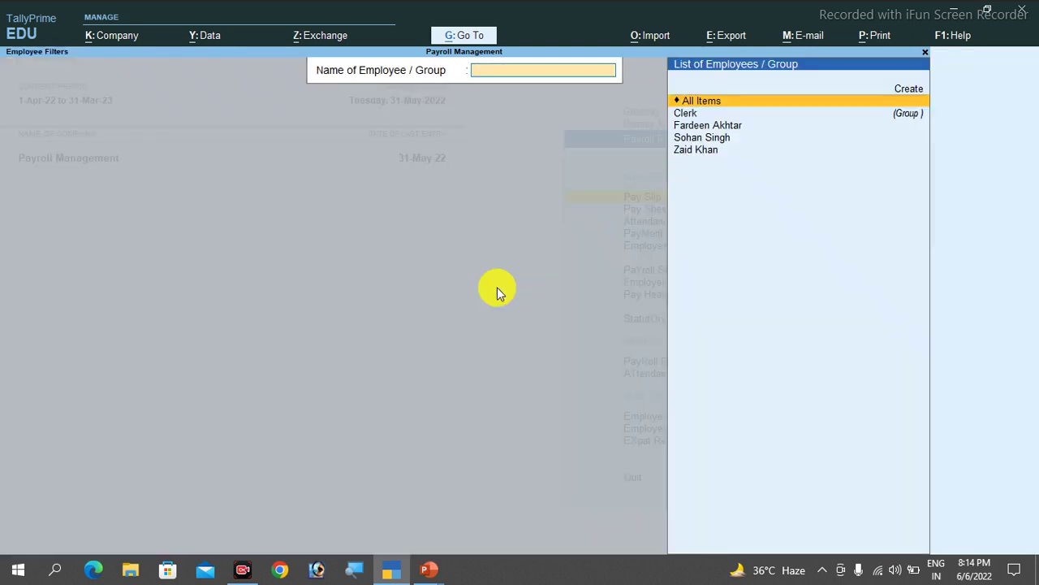
pyautogui.press('Down')
pyautogui.press('Down')
pyautogui.press('Return')
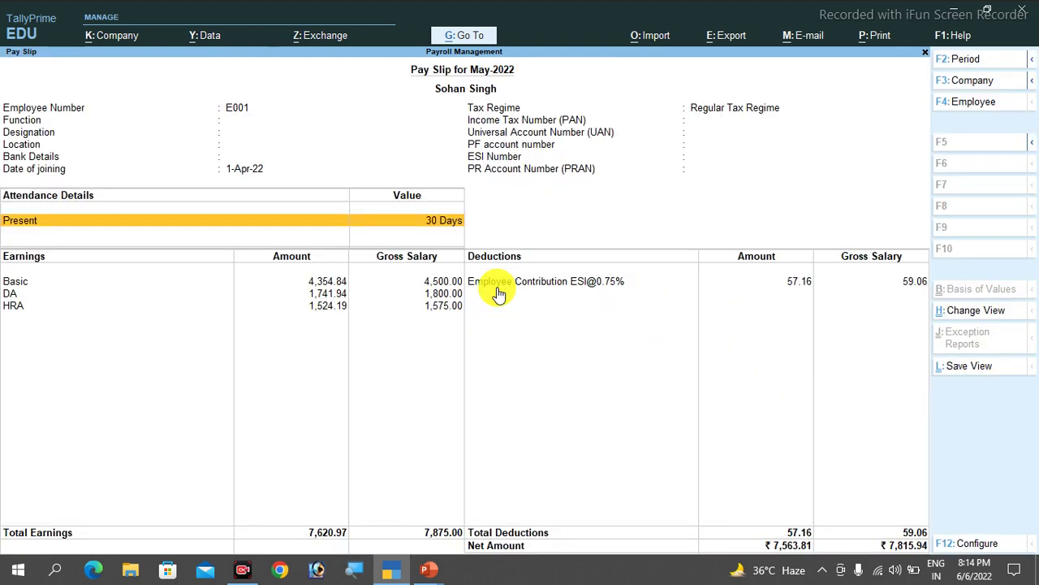
# - Switch to the May 2022 Pay Slip of the last listed employee to check for ESI deductions
pyautogui.press('Escape')
pyautogui.press('Down')
pyautogui.press('Down')
pyautogui.press('Down')
pyautogui.press('Down')
pyautogui.press('Return')
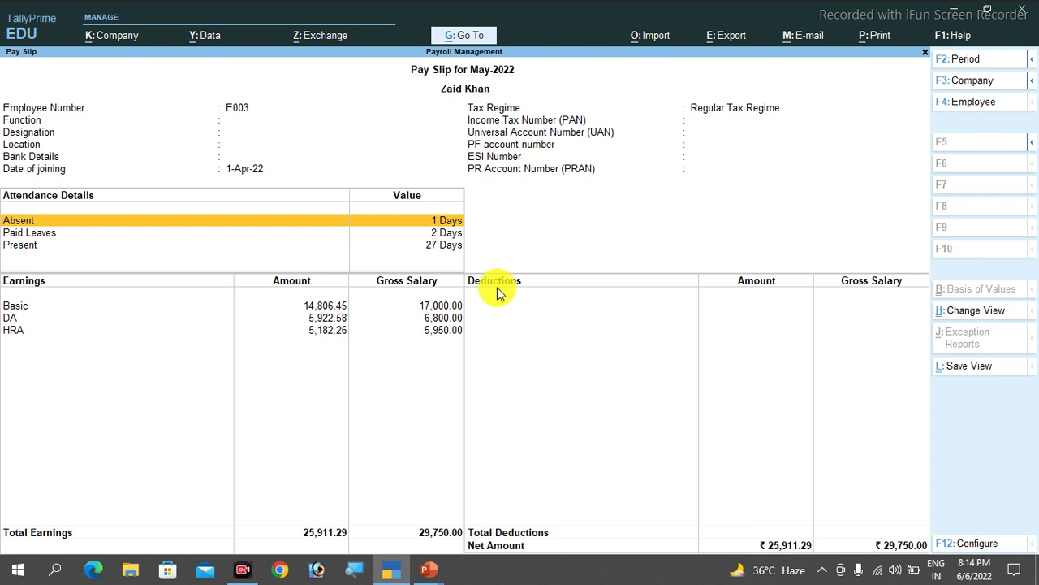
# - Leave the pay slips and open the Statutory Reports for payroll
pyautogui.press('Escape')
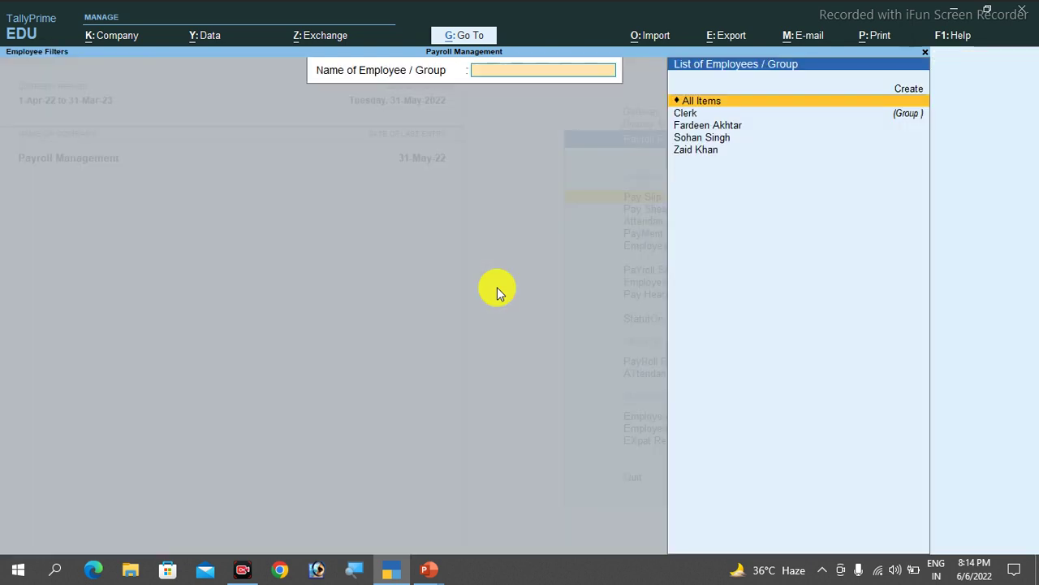
pyautogui.press('Escape')
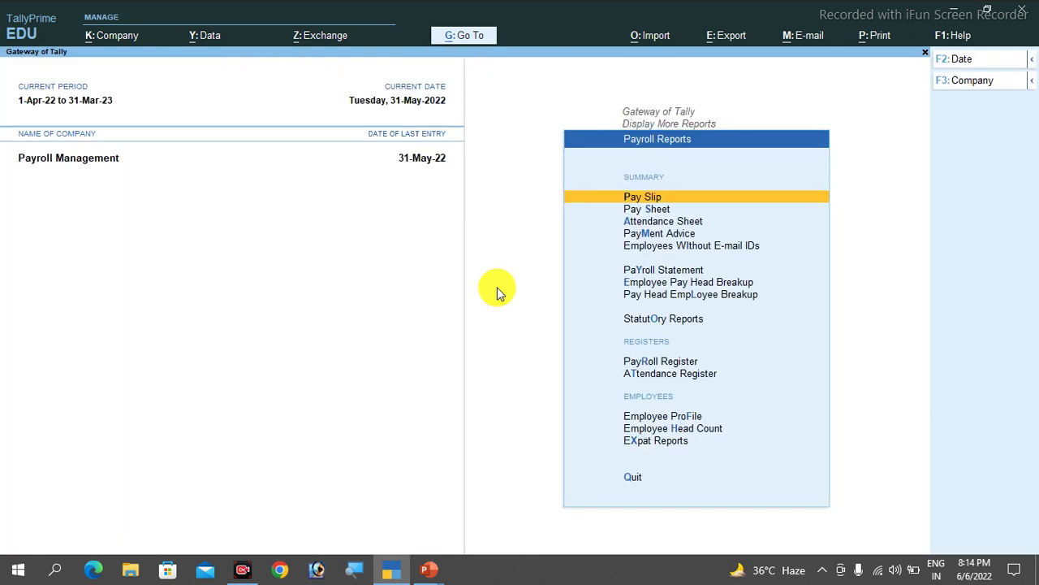
pyautogui.press('Down')
pyautogui.press('Down')
pyautogui.press('Down')
pyautogui.press('Down')
pyautogui.press('Down')
pyautogui.press('Down')
pyautogui.press('Down')
pyautogui.press('Down')
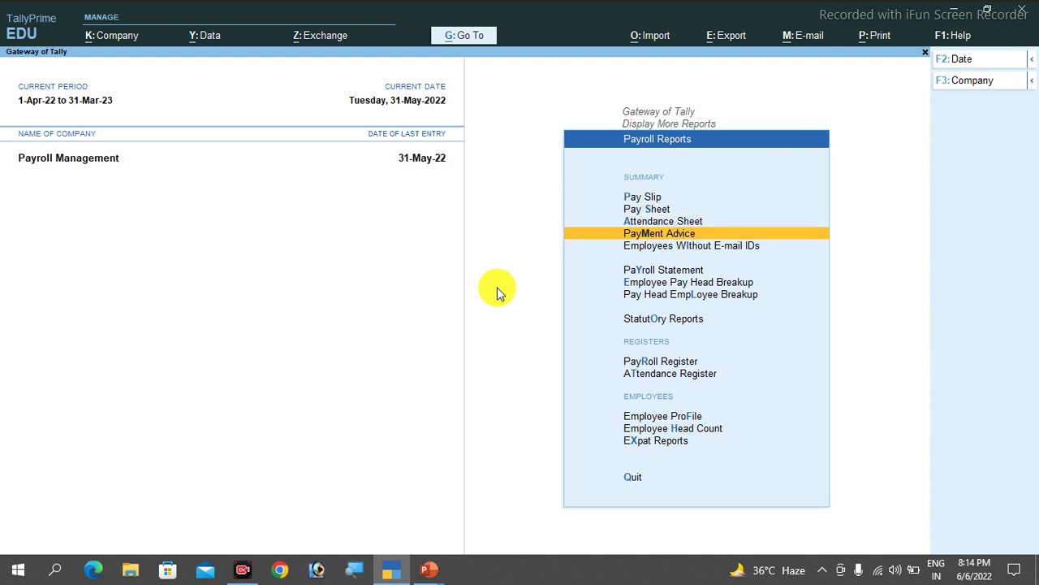
pyautogui.press('Return')
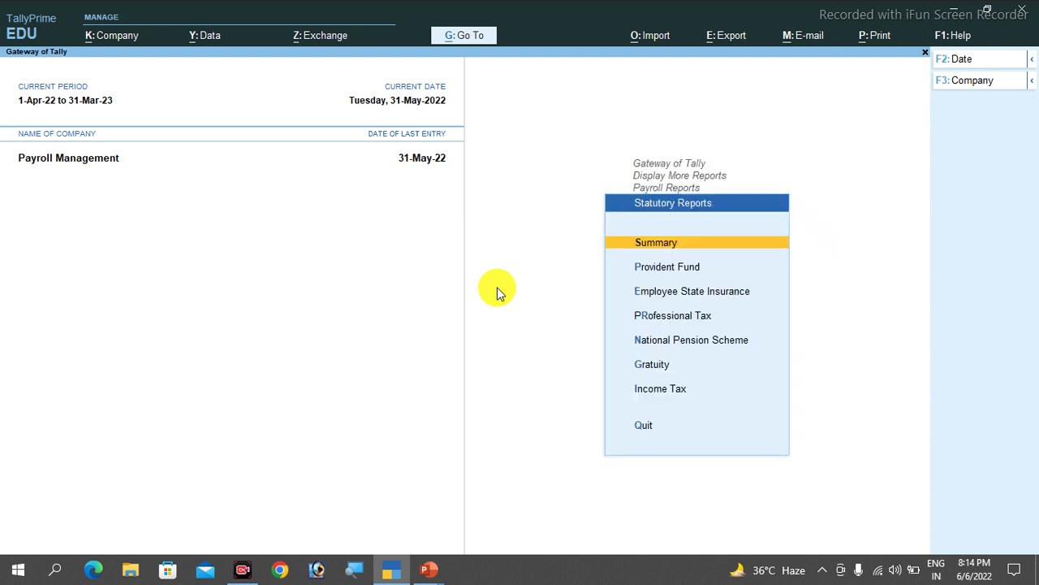
# - Preview the Employee State Insurance Monthly Statement for 1-May-22 to 31-May-22 and examine the employee and employer contributions
pyautogui.press('Down')
pyautogui.press('Down')
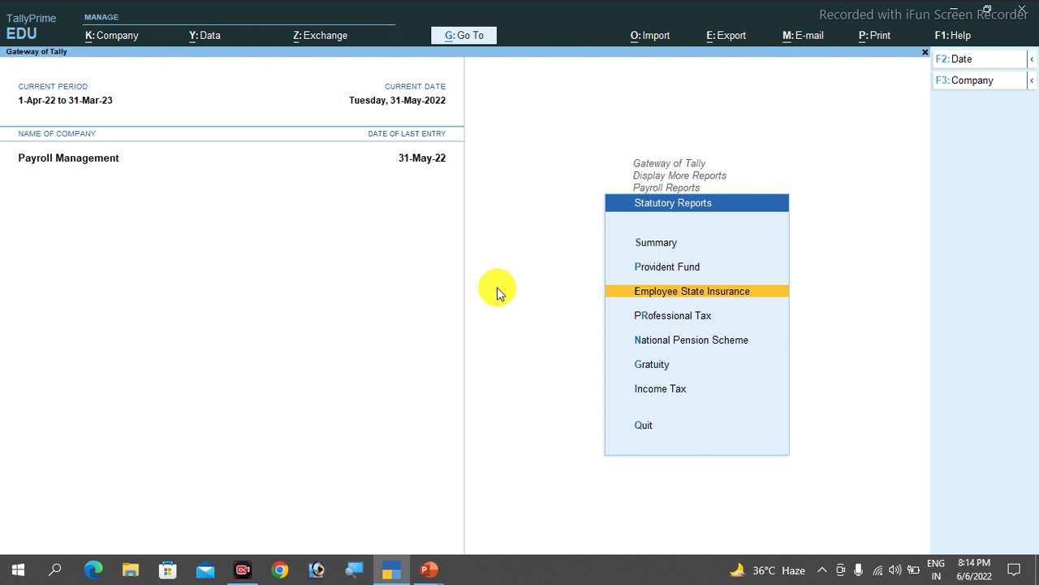
pyautogui.press('Return')
pyautogui.press('Down')
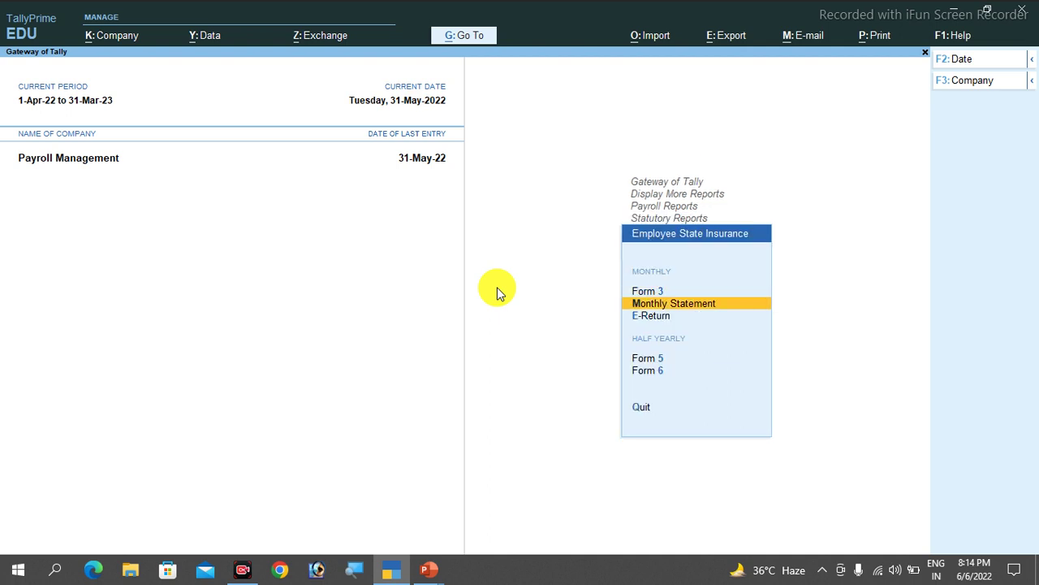
pyautogui.press('Return')
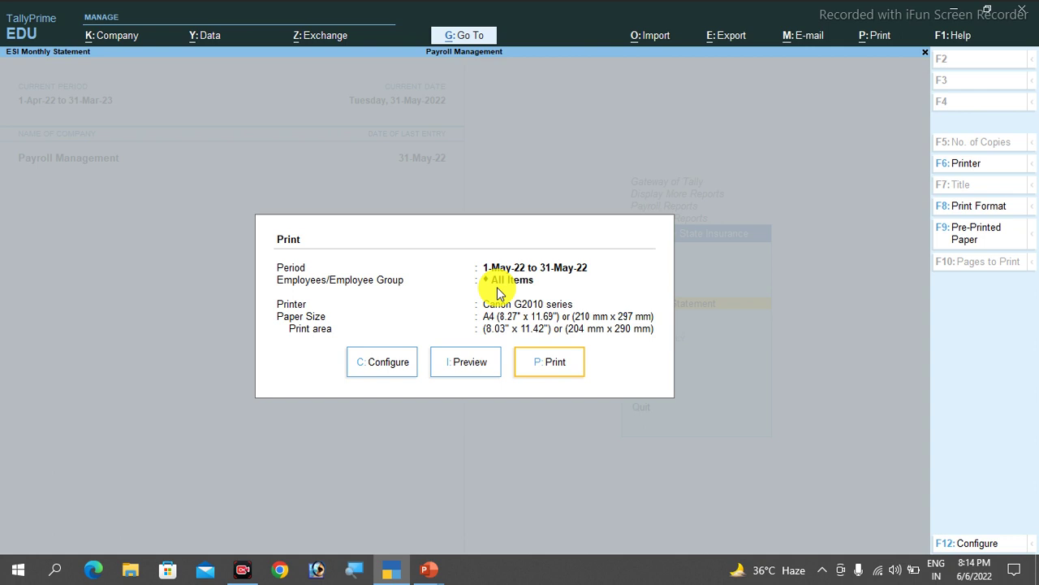
pyautogui.click(456, 364)
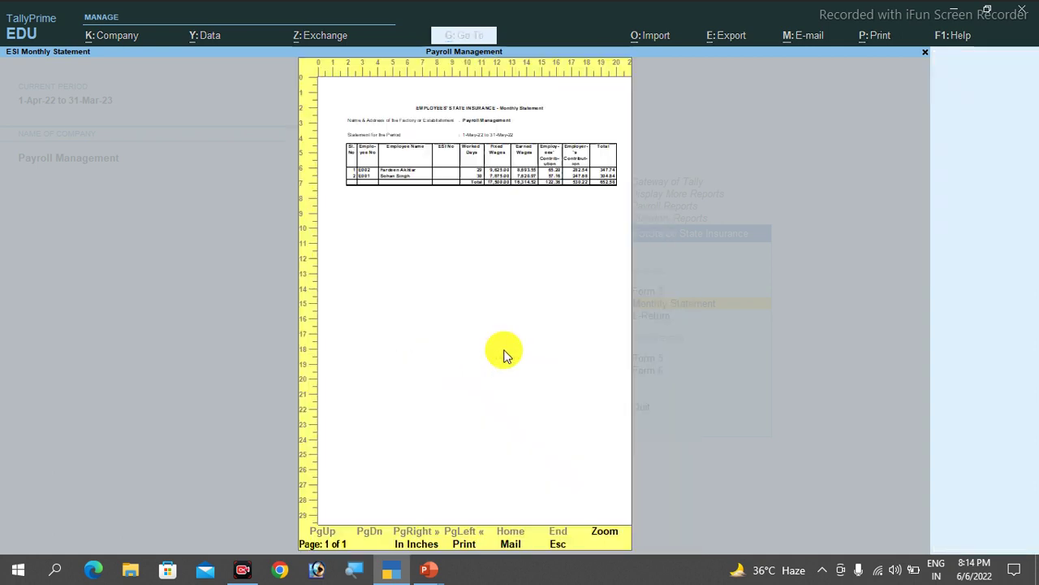
pyautogui.click(613, 542)
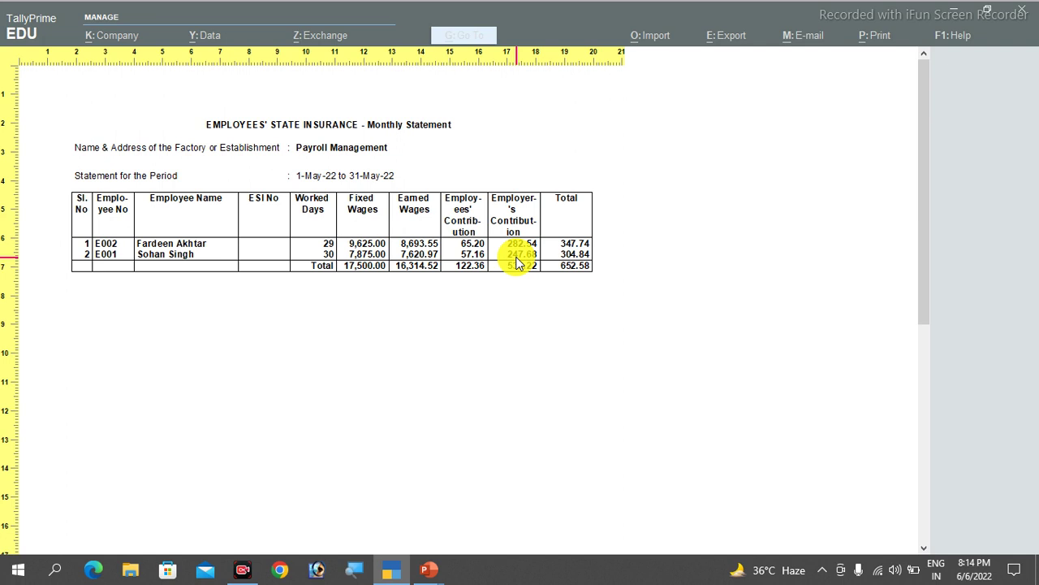
pyautogui.click(346, 257)
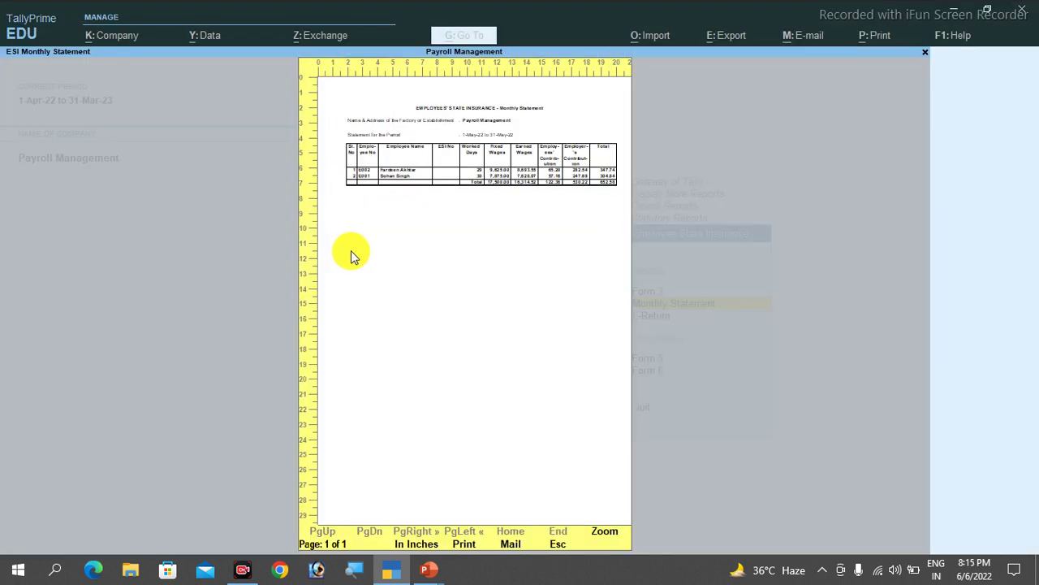
# - Preview ESI Form 3 for 1-May-22 to 31-May-22, examine the declaration enlarged, and close it
pyautogui.press('Escape')
pyautogui.press('Escape')
pyautogui.press('Up')
pyautogui.press('Return')
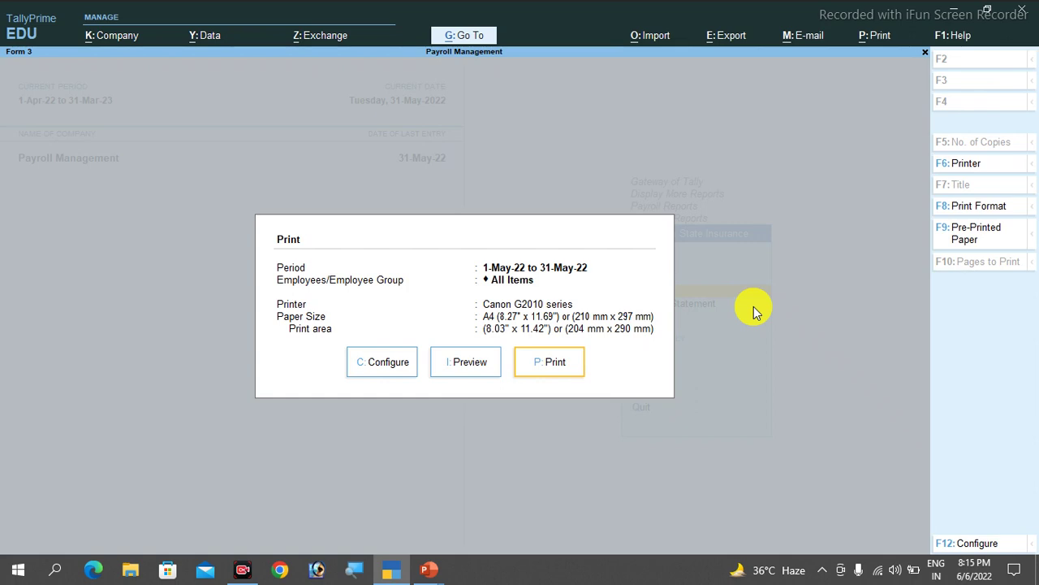
pyautogui.click(479, 363)
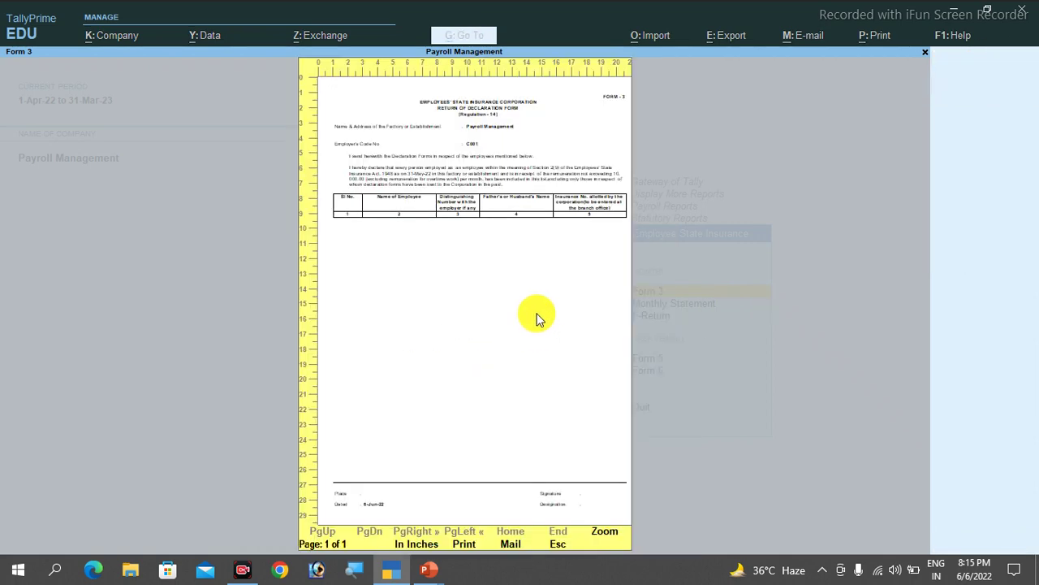
pyautogui.click(601, 531)
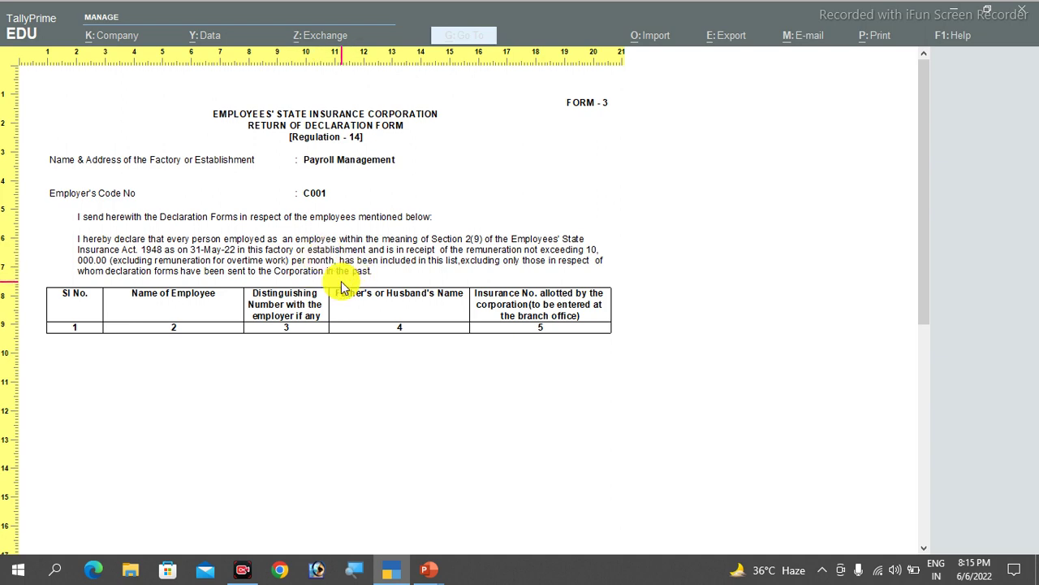
pyautogui.press('Escape')
pyautogui.press('Escape')
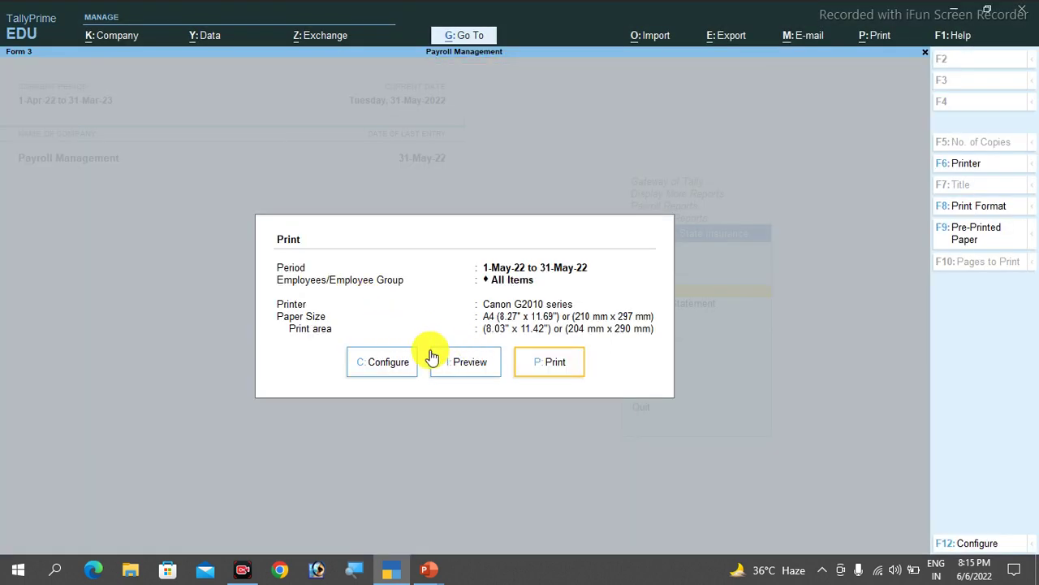
pyautogui.press('Escape')
# - Leave the Employee State Insurance reports and return to the Gateway of Tally
pyautogui.press('Down')
pyautogui.press('Down')
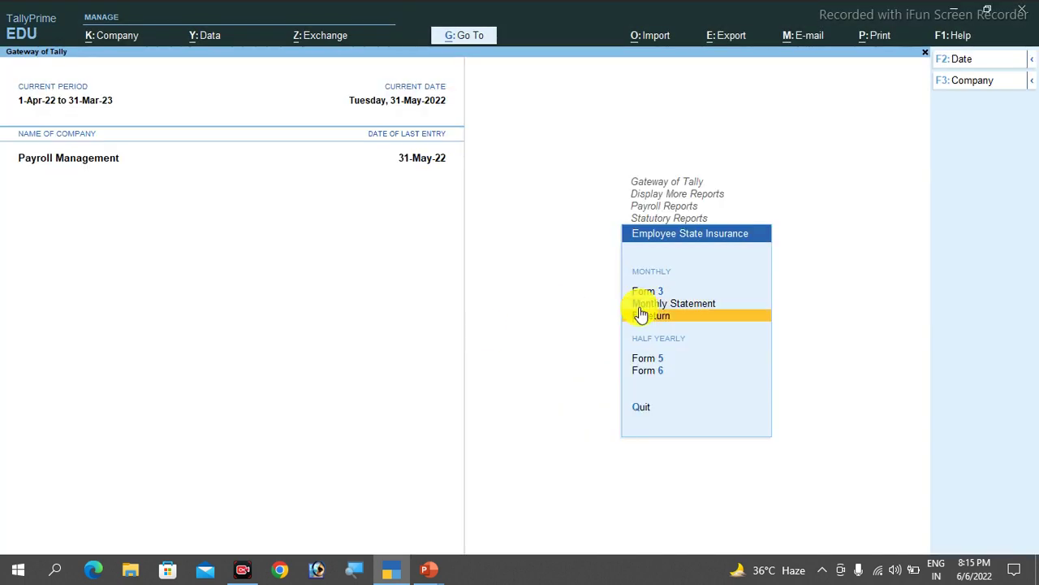
pyautogui.press('Escape')
pyautogui.press('Escape')
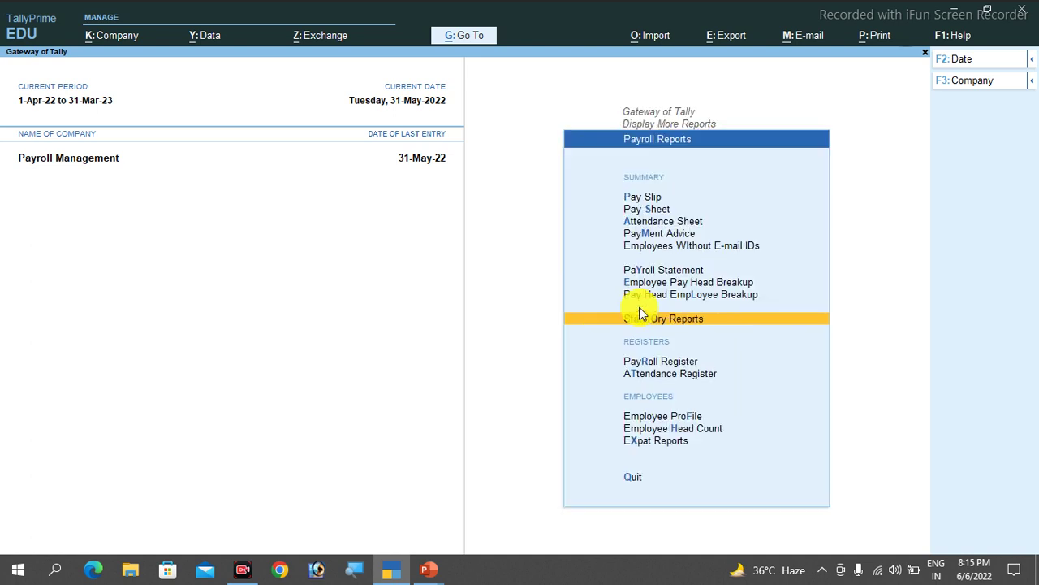
pyautogui.press('Escape')
pyautogui.press('Escape')
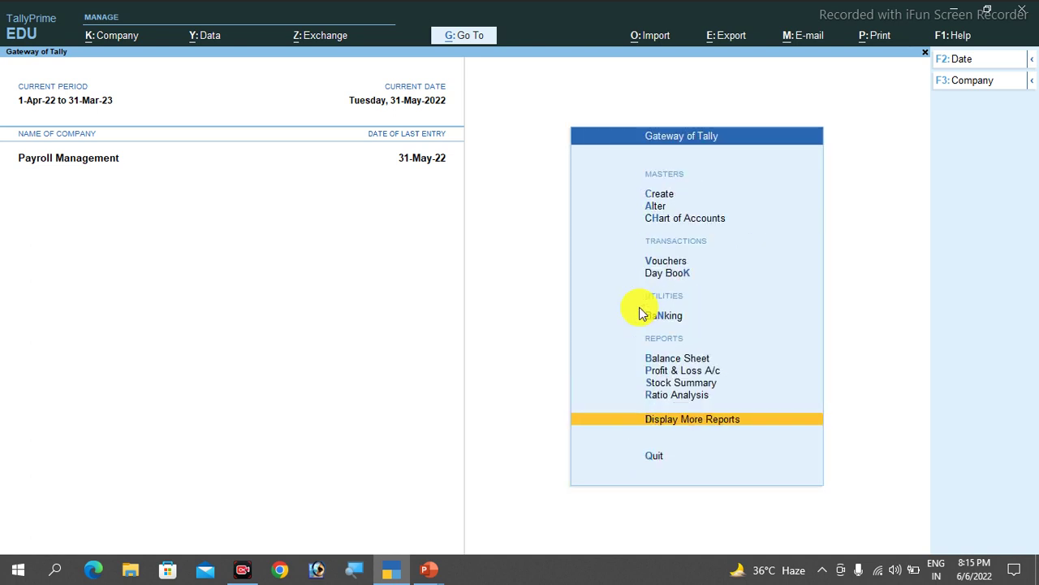